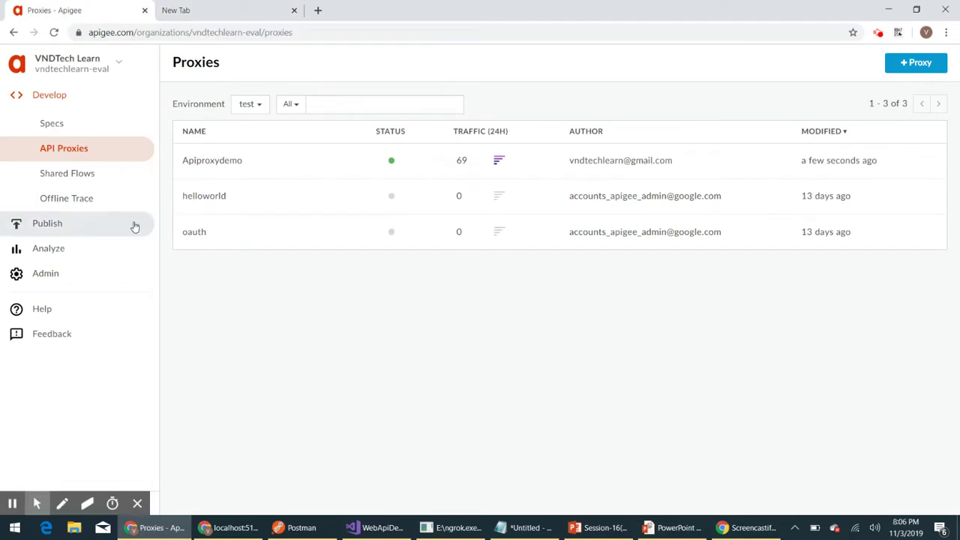
Open the Apiproxydemo API proxy in its Develop view
{"action": "left_click", "coordinate": [64, 148]}
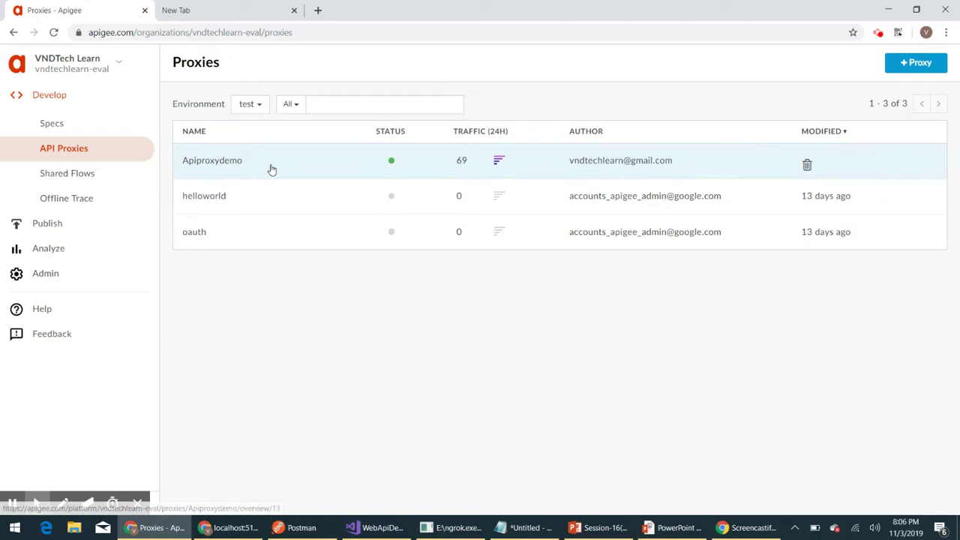
{"action": "left_click", "coordinate": [271, 168]}
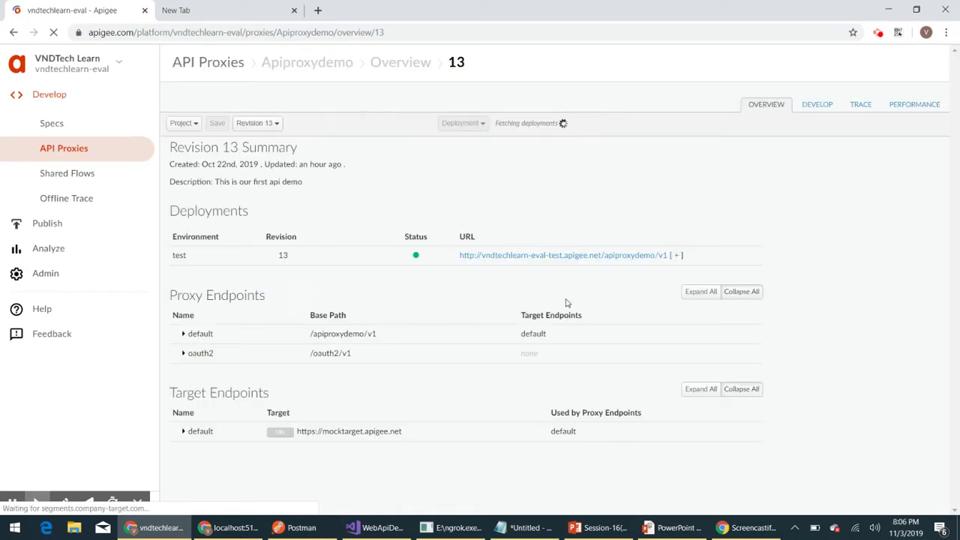
{"action": "left_click", "coordinate": [816, 104]}
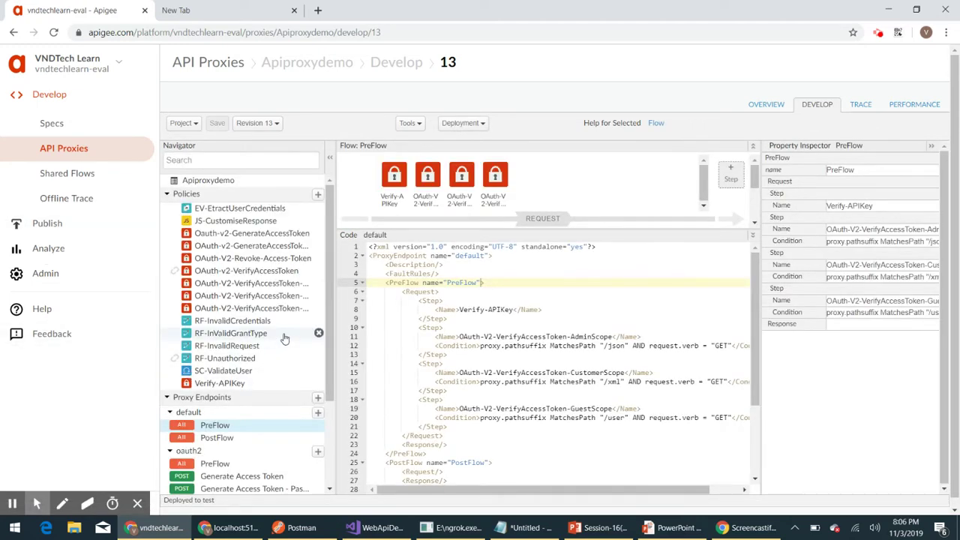
Examine the oauth2 endpoint's Generate Access Token - Password flow down to its OAuth-v2-GenerateAccessToken-Password step
{"action": "scroll", "coordinate": [284, 338], "scroll_direction": "down", "scroll_amount": 1}
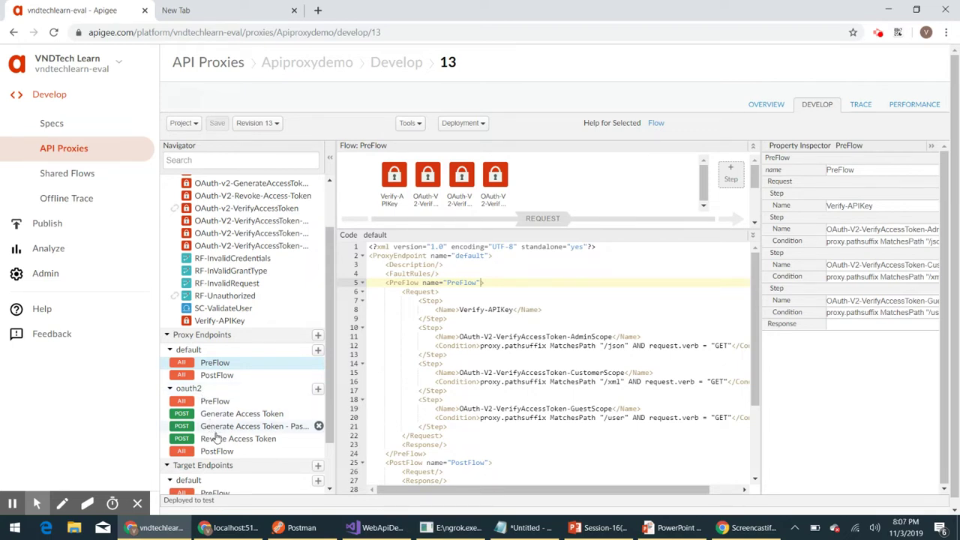
{"action": "left_click", "coordinate": [233, 428]}
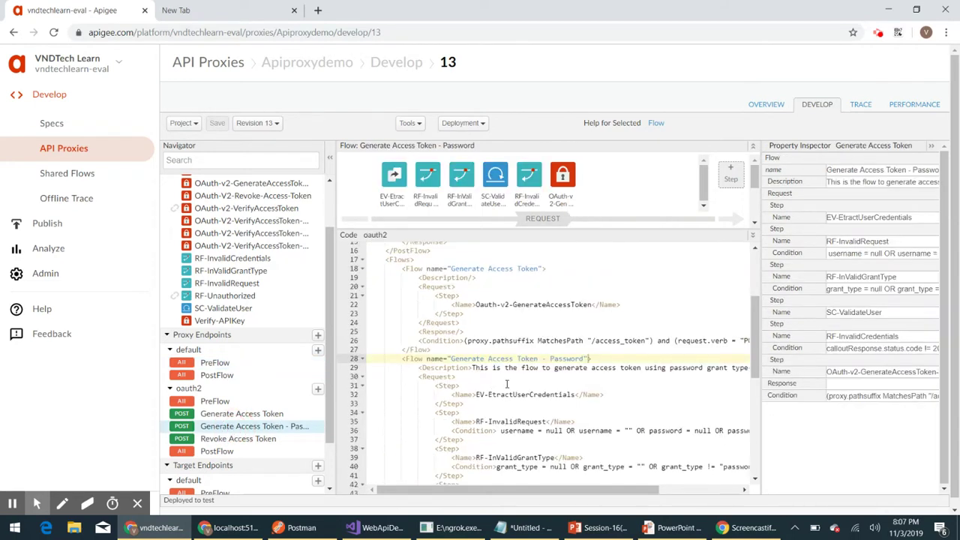
{"action": "scroll", "coordinate": [507, 384], "scroll_direction": "down", "scroll_amount": 1}
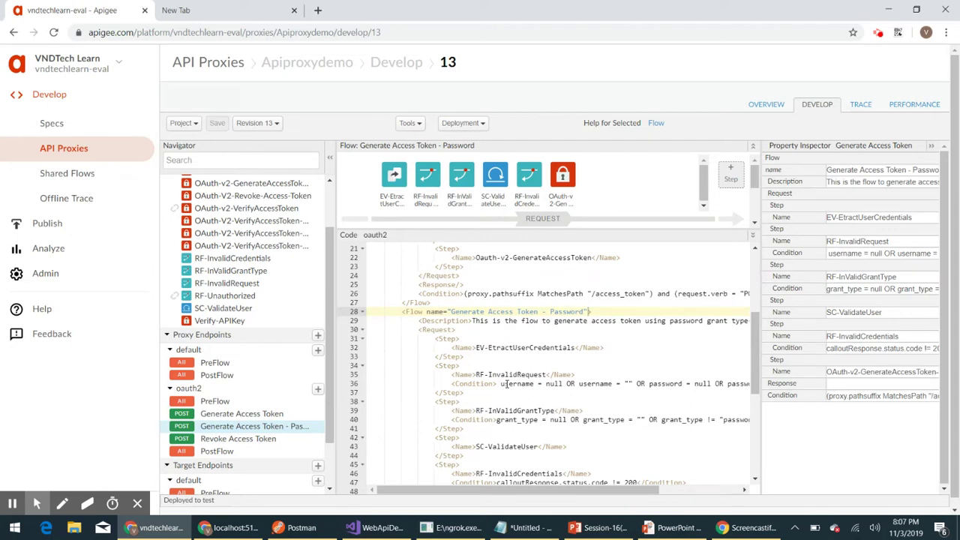
{"action": "scroll", "coordinate": [437, 377], "scroll_direction": "down", "scroll_amount": 1}
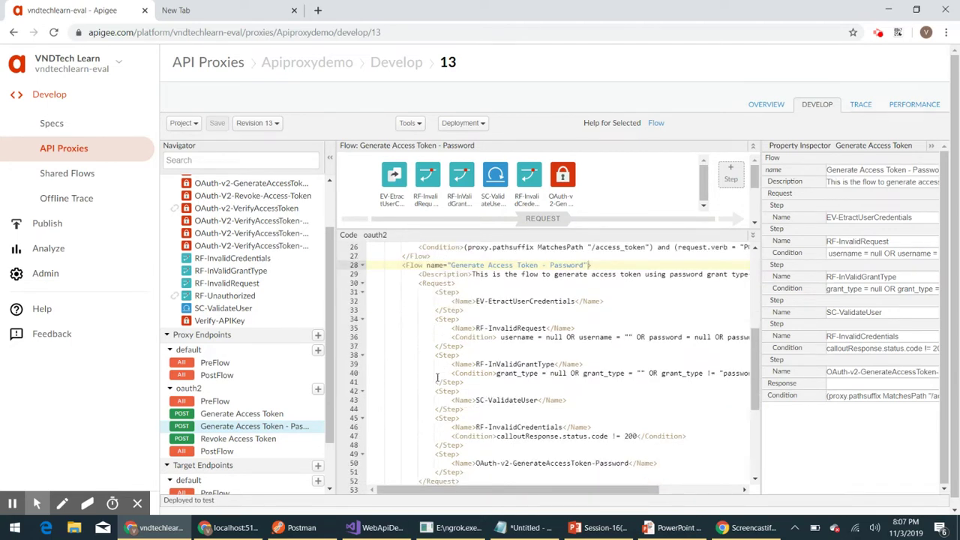
{"action": "scroll", "coordinate": [438, 420], "scroll_direction": "down", "scroll_amount": 1}
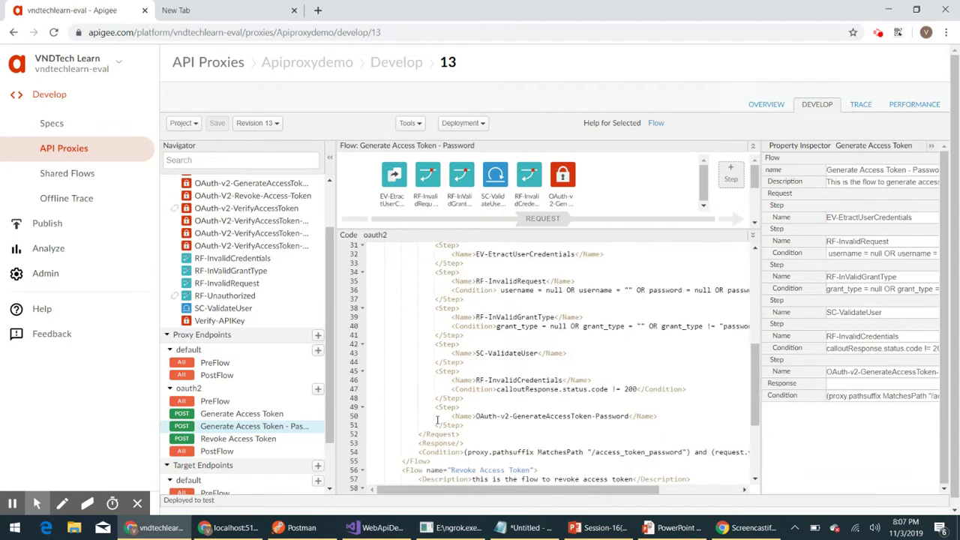
{"action": "left_click", "coordinate": [478, 415]}
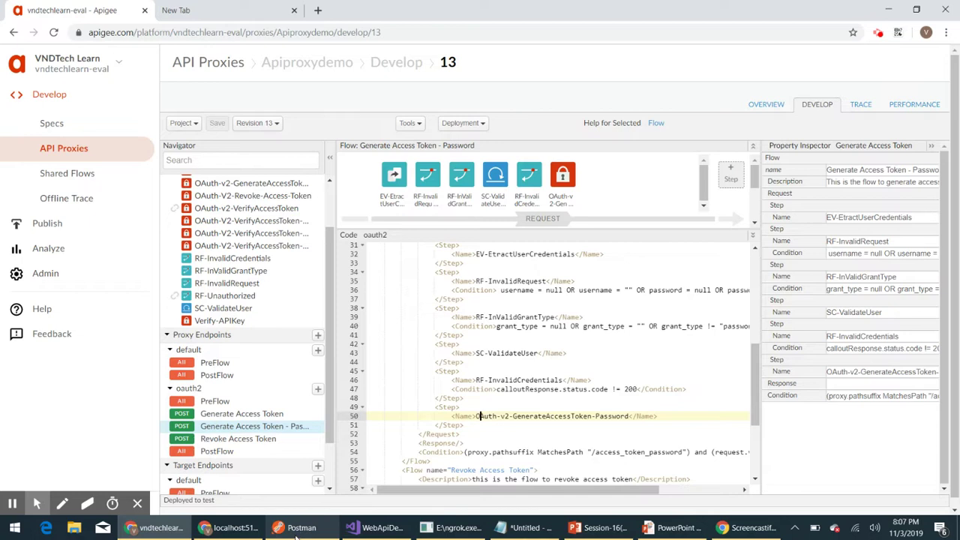
Switch to Postman and send the POST request to the oauth2/v1/access_token_password endpoint
{"action": "left_click", "coordinate": [295, 528]}
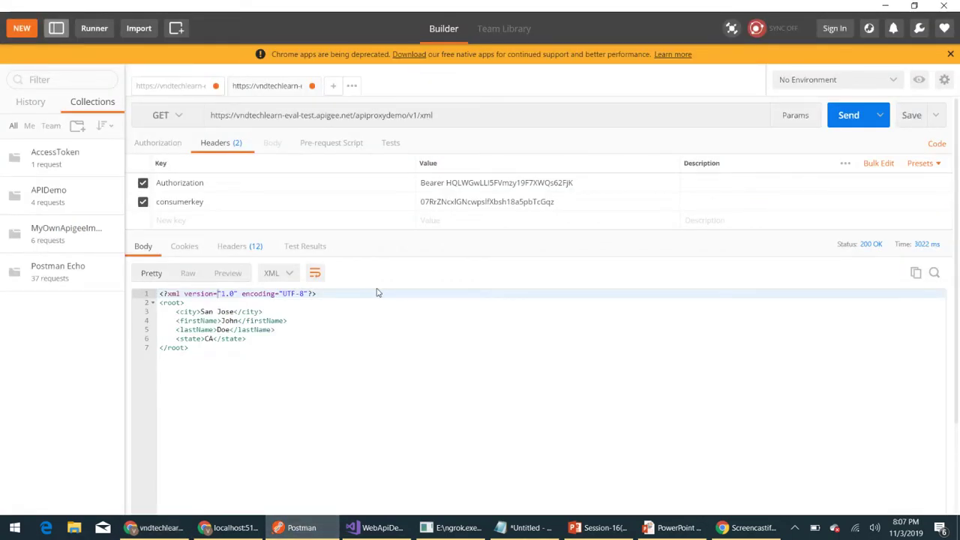
{"action": "left_click", "coordinate": [150, 85]}
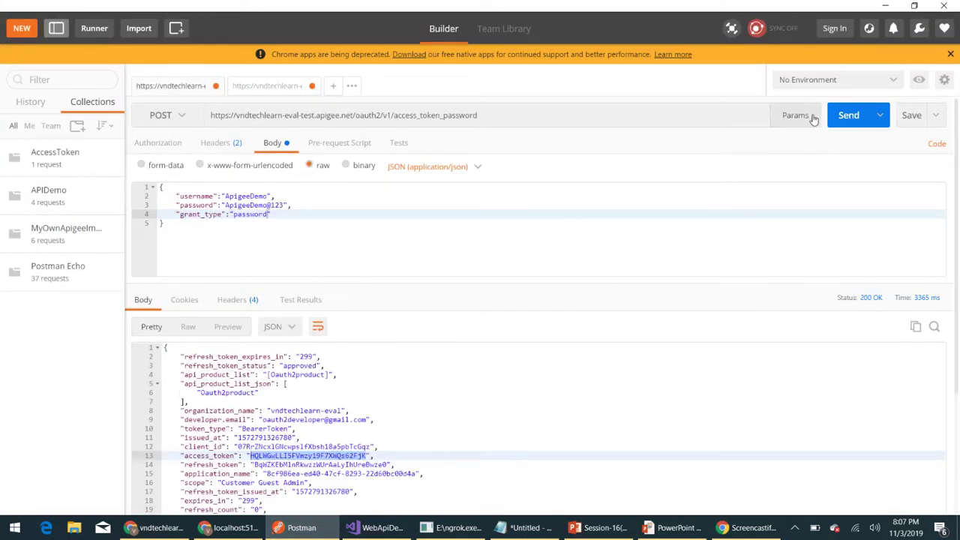
{"action": "left_click", "coordinate": [847, 118]}
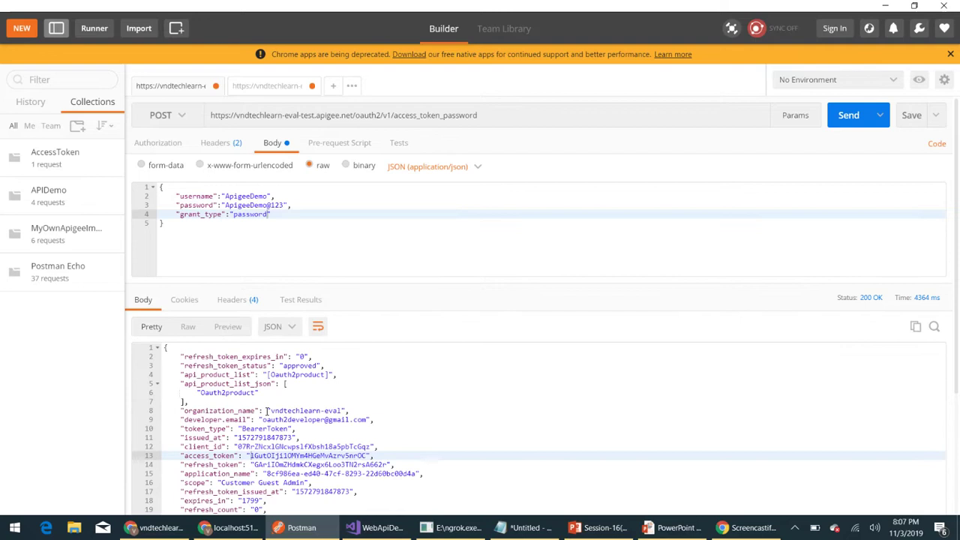
Check the expires_in and refresh_token_expires_in values in the token response
{"action": "scroll", "coordinate": [285, 394], "scroll_direction": "down", "scroll_amount": 1}
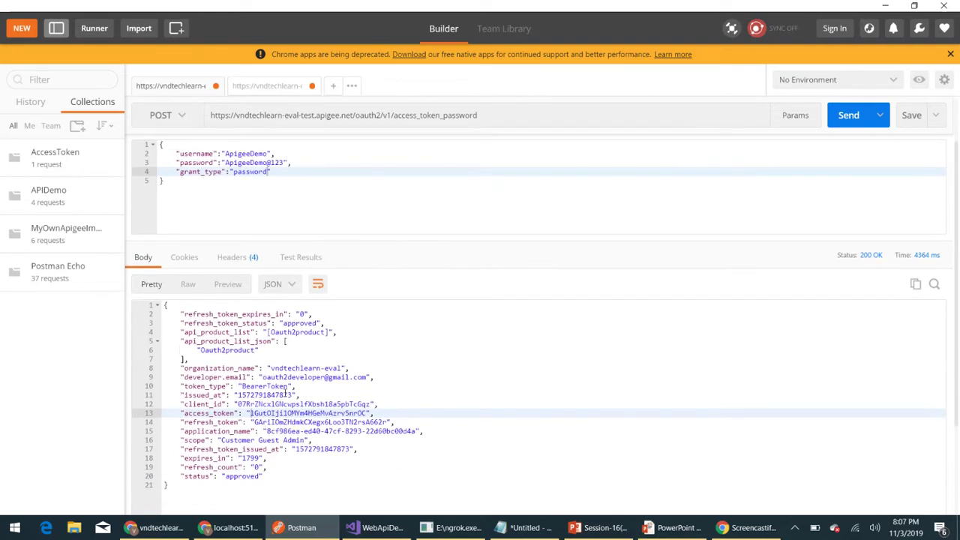
{"action": "left_click", "coordinate": [262, 458]}
{"action": "left_click_drag", "start_coordinate": [264, 458], "coordinate": [163, 458]}
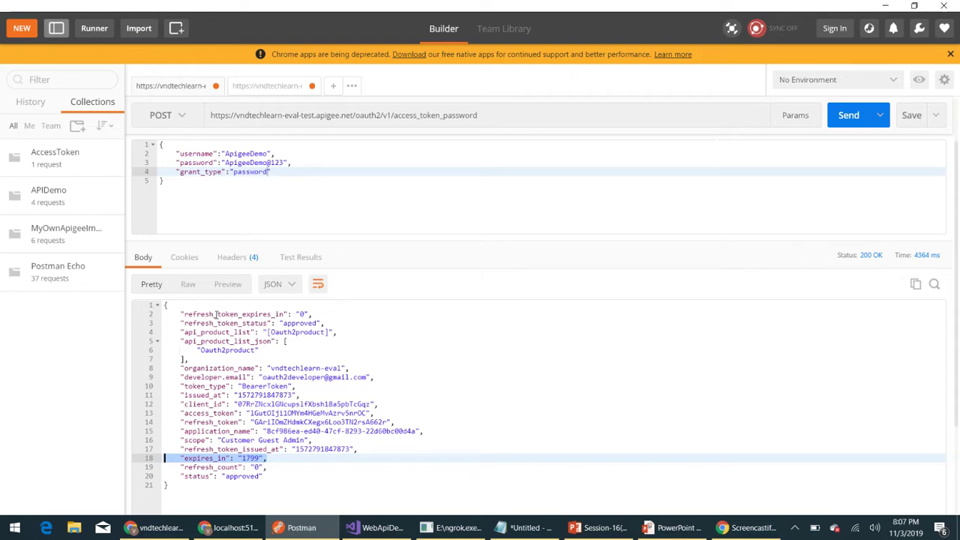
{"action": "left_click", "coordinate": [304, 314]}
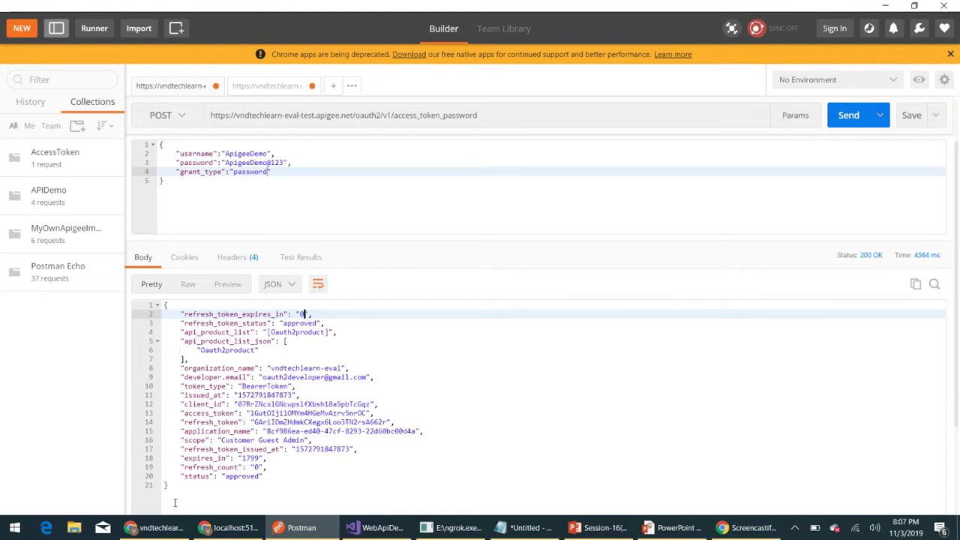
Return to Apigee and open the OAuth-v2-GenerateAccessToken-Password policy, comparing its code with the token response in Postman
{"action": "left_click", "coordinate": [158, 528]}
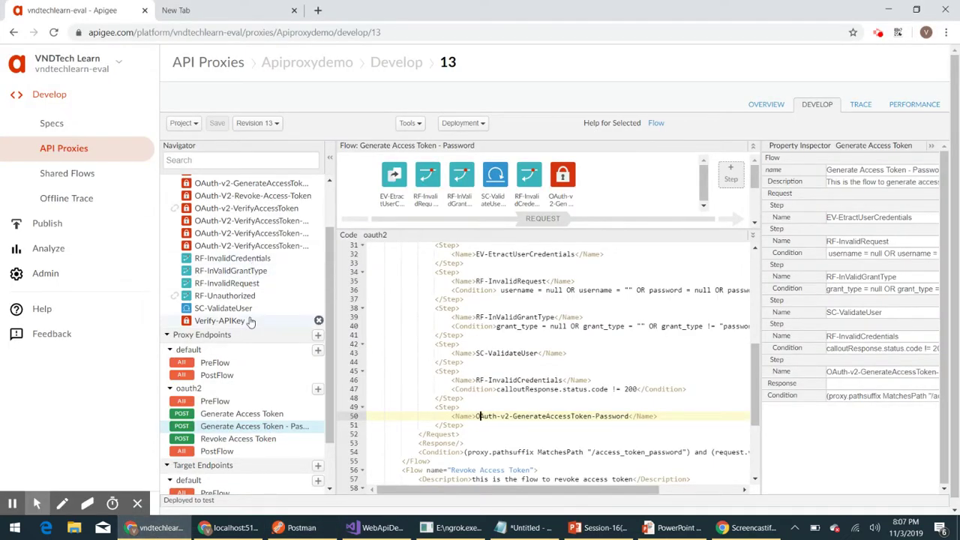
{"action": "scroll", "coordinate": [259, 323], "scroll_direction": "up", "scroll_amount": 2}
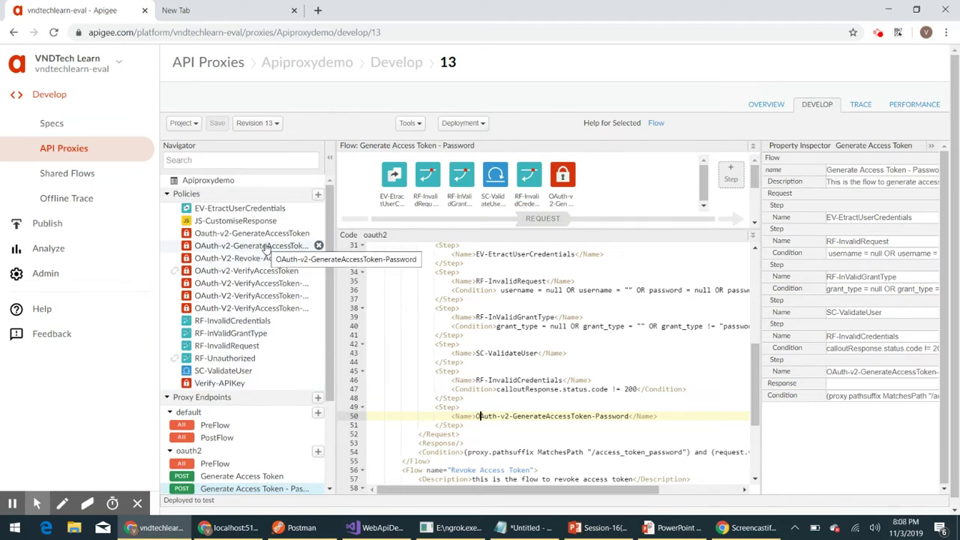
{"action": "left_click", "coordinate": [264, 246]}
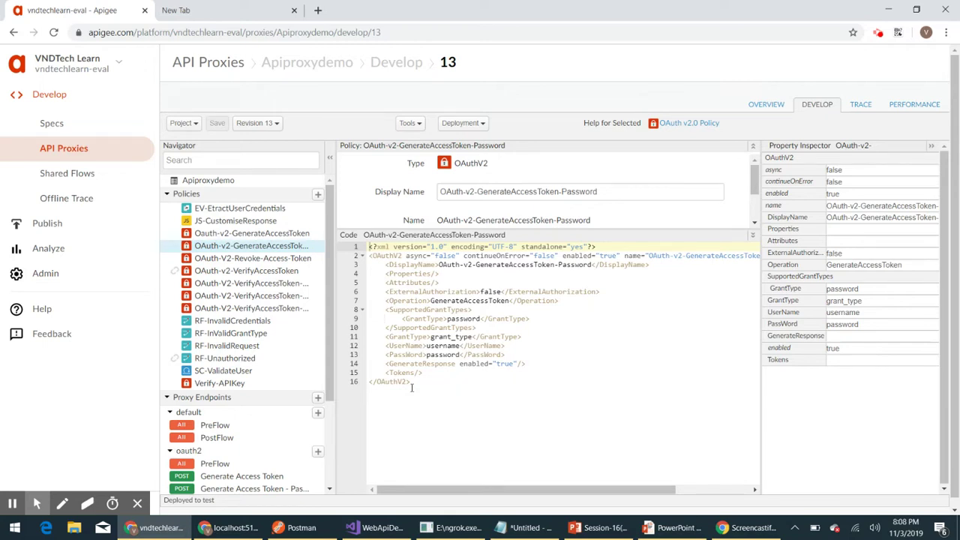
{"action": "left_click", "coordinate": [300, 528]}
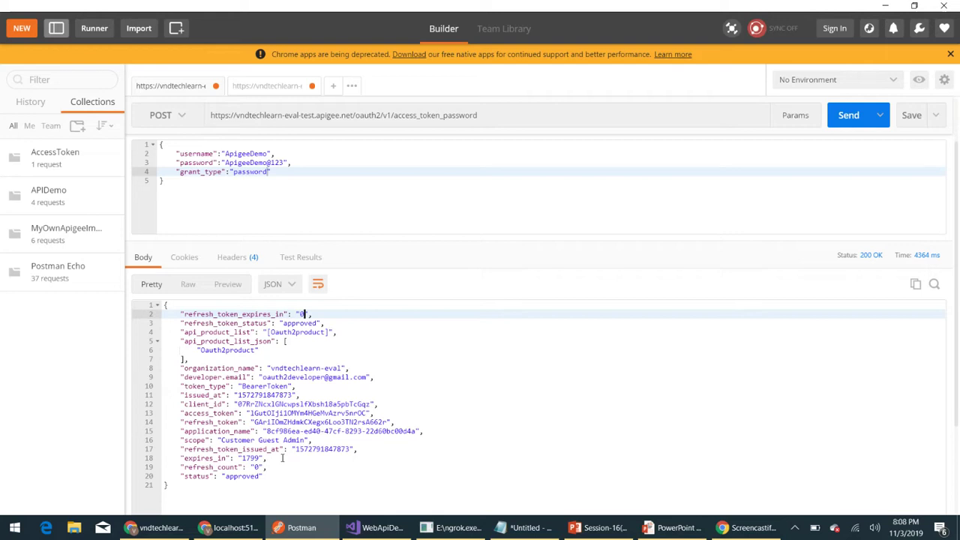
{"action": "key", "text": "alt+Tab"}
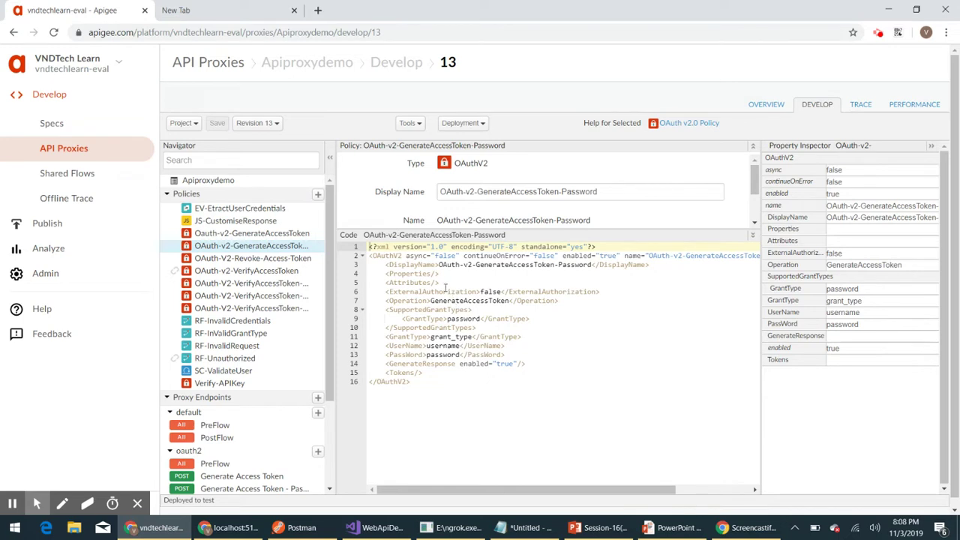
Remove the empty Properties, Attributes and Tokens elements from the OAuth-v2-GenerateAccessToken-Password policy code
{"action": "left_click_drag", "start_coordinate": [446, 284], "coordinate": [362, 274]}
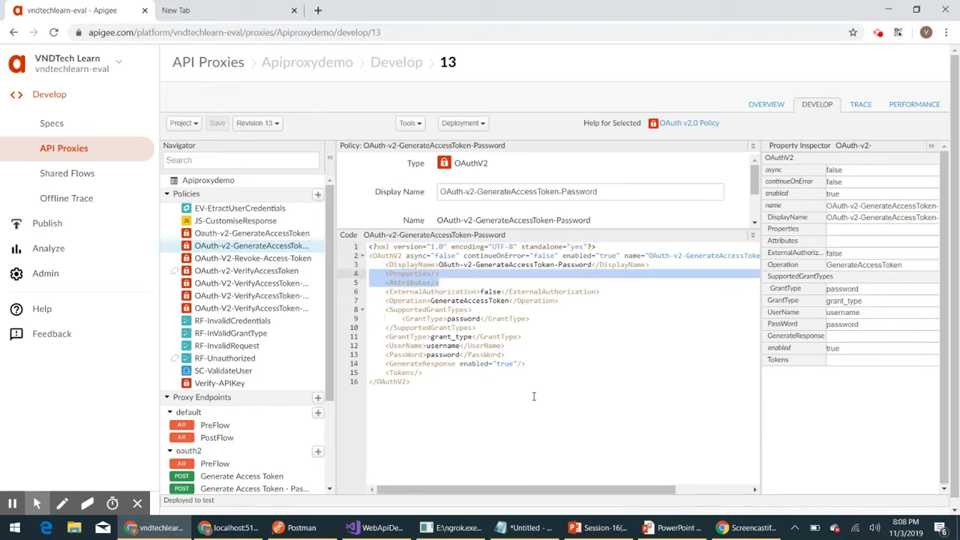
{"action": "key", "text": "Delete"}
{"action": "key", "text": "Delete"}
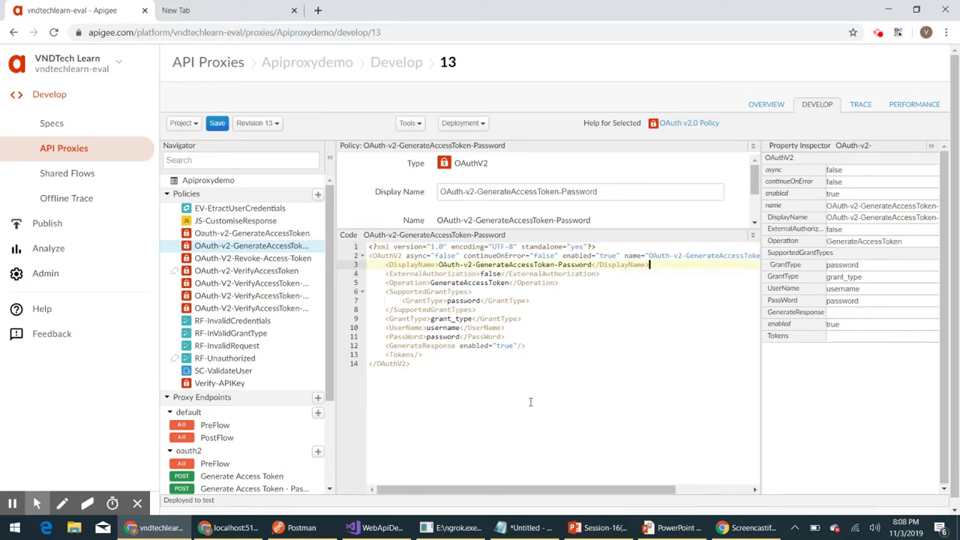
{"action": "left_click", "coordinate": [415, 354]}
{"action": "key", "text": "BackSpace"}
{"action": "key", "text": "BackSpace"}
{"action": "key", "text": "BackSpace"}
{"action": "key", "text": "BackSpace"}
{"action": "key", "text": "BackSpace"}
{"action": "key", "text": "BackSpace"}
{"action": "key", "text": "BackSpace"}
{"action": "key", "text": "BackSpace"}
{"action": "key", "text": "BackSpace"}
{"action": "key", "text": "BackSpace"}
{"action": "key", "text": "BackSpace"}
{"action": "key", "text": "BackSpace"}
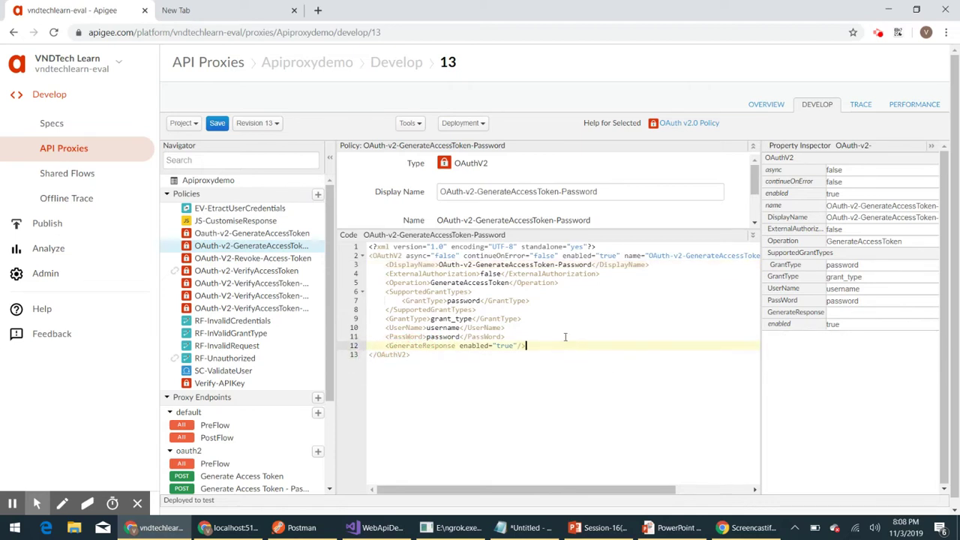
Add an ExpiresIn element with the value 10000 below GenerateResponse in the policy code
{"action": "key", "text": "Return"}
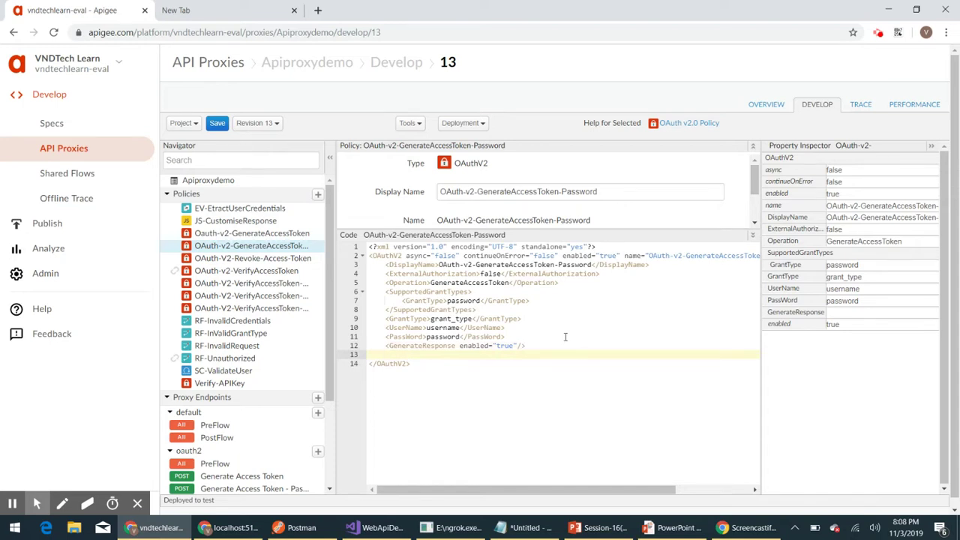
{"action": "type", "text": "<E"}
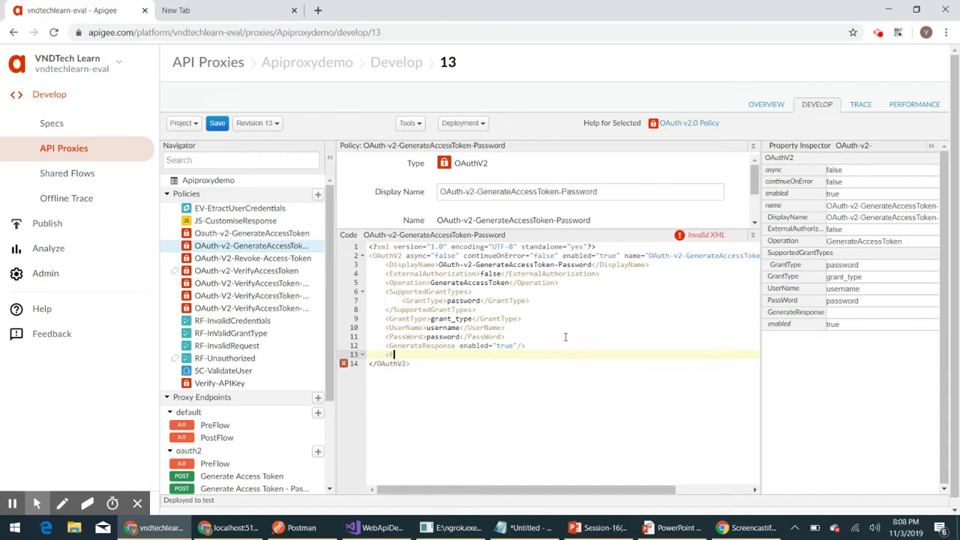
{"action": "type", "text": "xpiresIn>"}
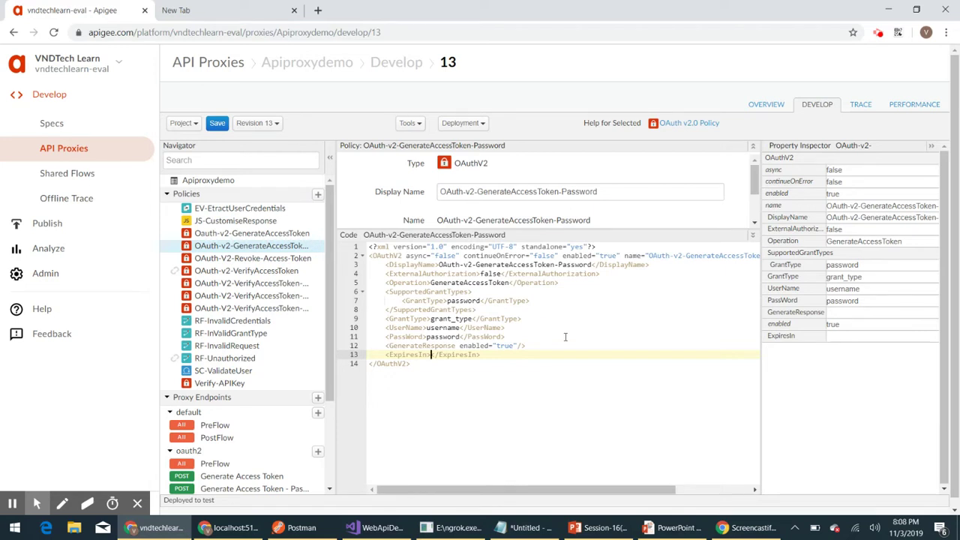
{"action": "type", "text": "10000"}
{"action": "left_click", "coordinate": [521, 353]}
Add a RefreshTokenExpiresIn element with the value 300000 below the ExpiresIn element
{"action": "key", "text": "Return"}
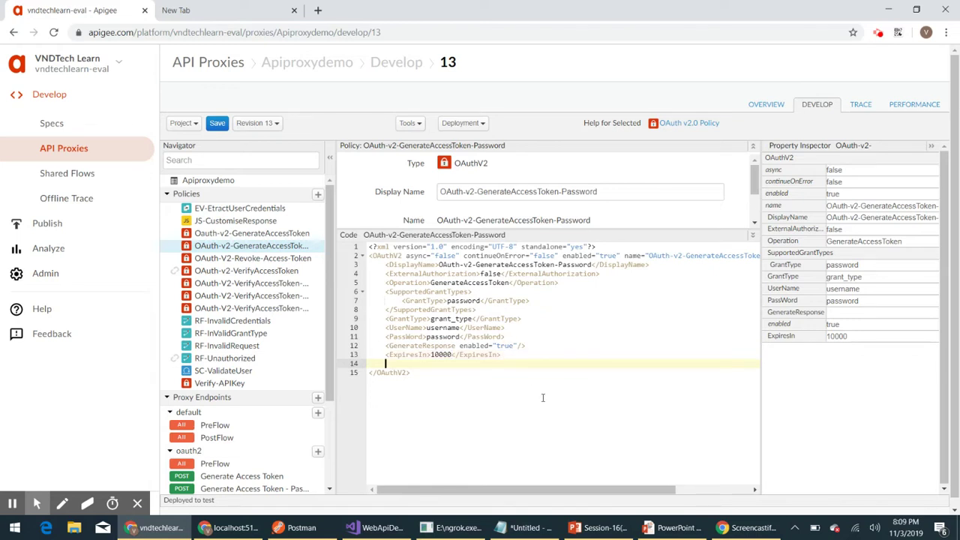
{"action": "type", "text": "<Re"}
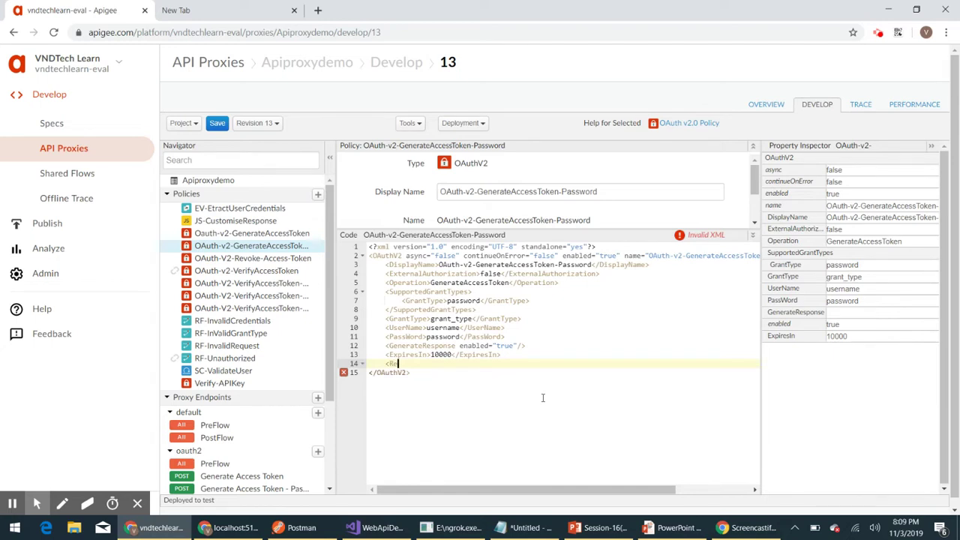
{"action": "type", "text": "freshTokenExpiresIn>"}
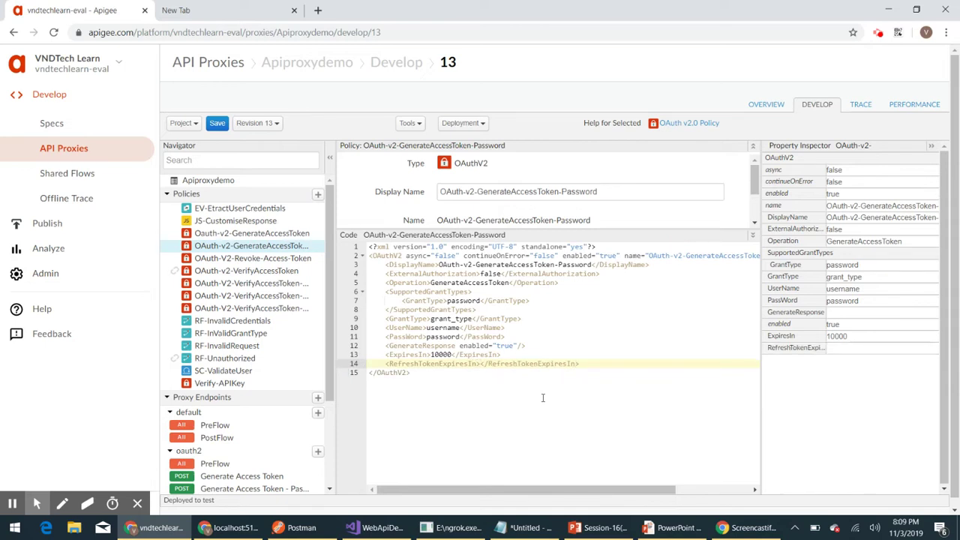
{"action": "type", "text": "300000"}
Save the proxy changes as a new revision and select Revision 14
{"action": "left_click", "coordinate": [192, 124]}
{"action": "left_click", "coordinate": [210, 141]}
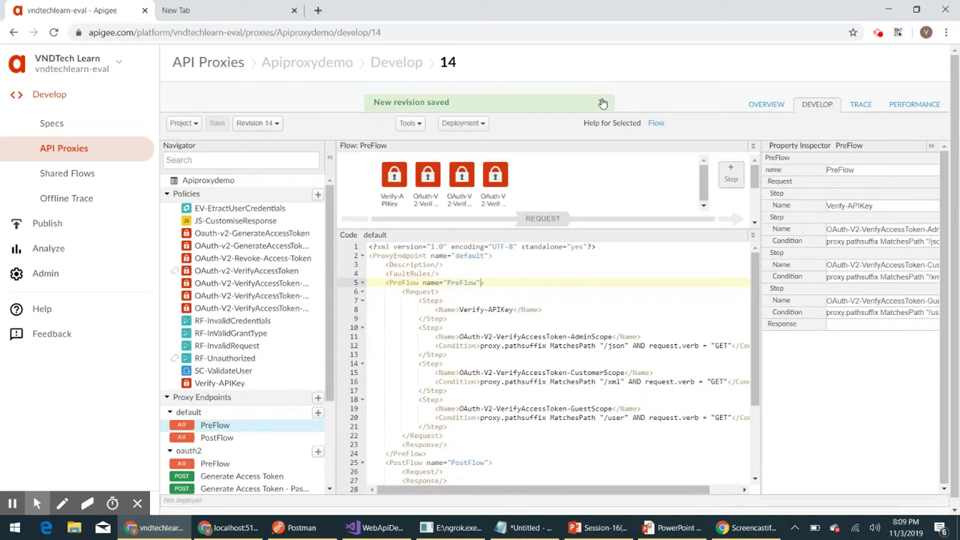
{"action": "left_click", "coordinate": [269, 125]}
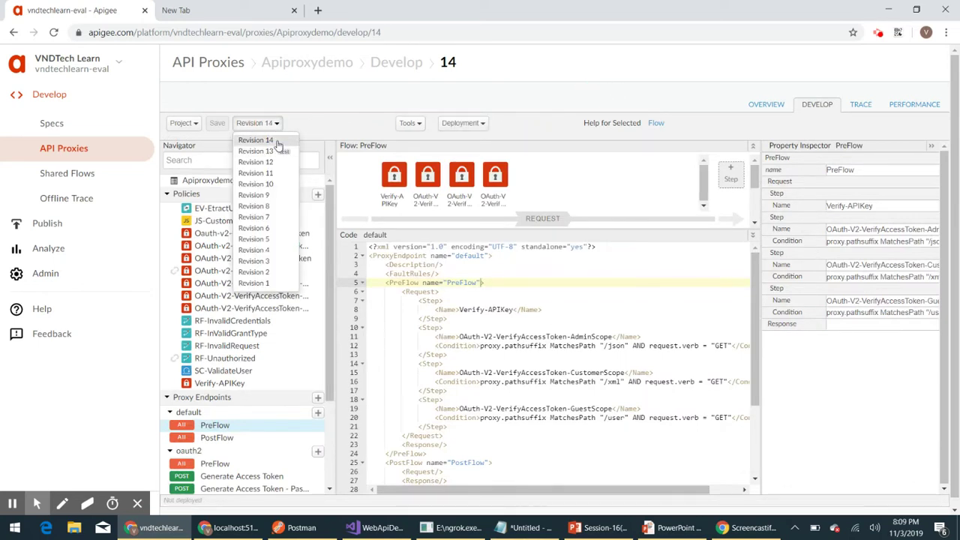
{"action": "left_click", "coordinate": [275, 143]}
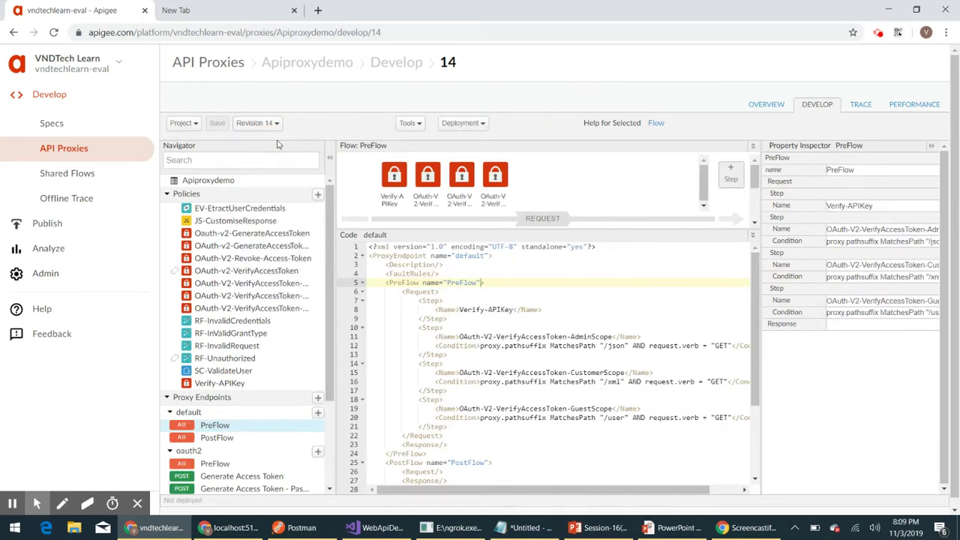
Deploy Revision 14 of the proxy to the test environment and dismiss the deployment notice
{"action": "left_click", "coordinate": [483, 124]}
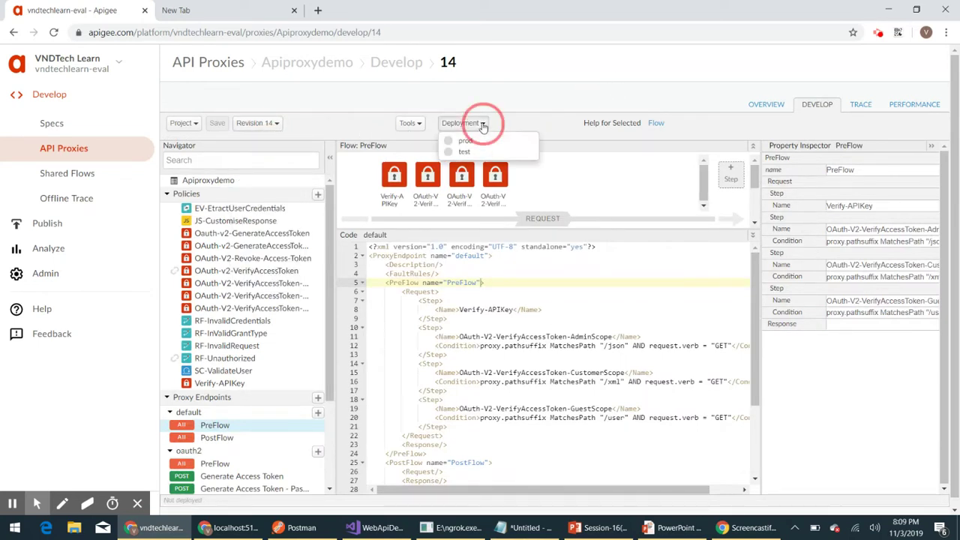
{"action": "left_click", "coordinate": [519, 152]}
{"action": "left_click", "coordinate": [645, 167]}
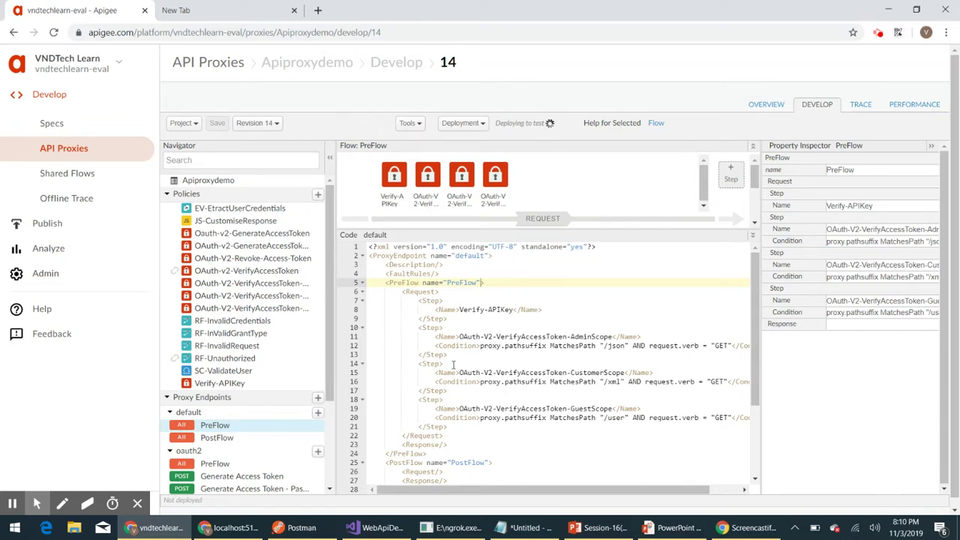
{"action": "left_click", "coordinate": [601, 102]}
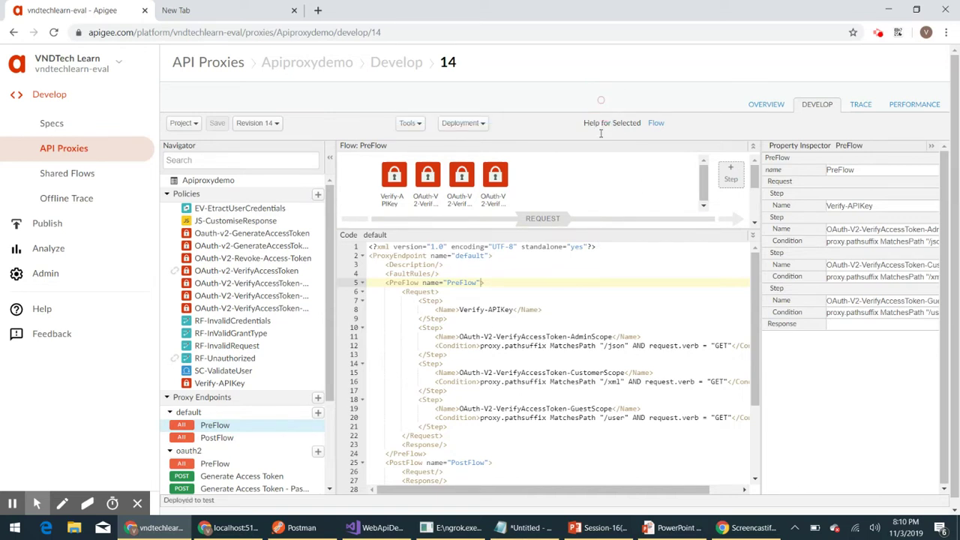
Switch to Postman, send the access_token_password request, and examine the expires_in and refresh_token_expires_in fields in the response
{"action": "left_click", "coordinate": [296, 528]}
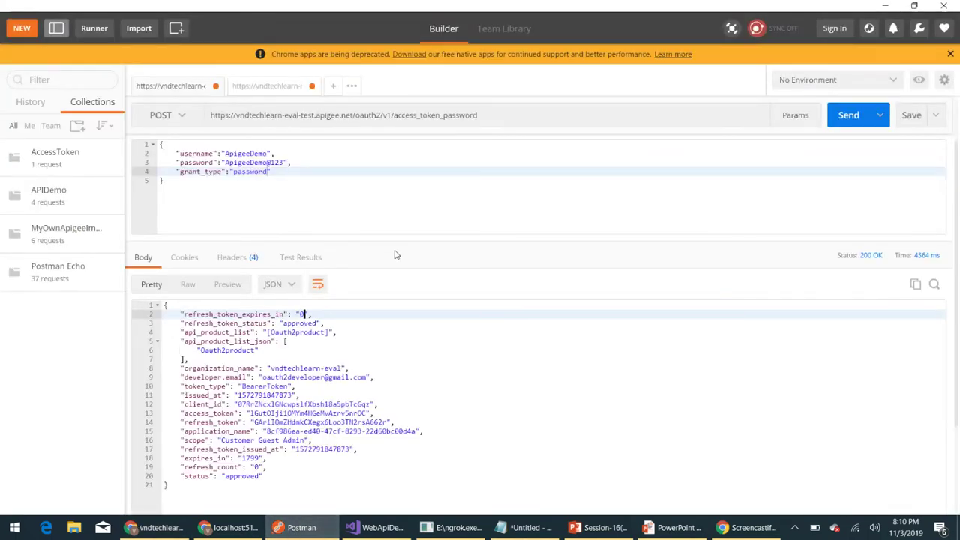
{"action": "left_click", "coordinate": [847, 118]}
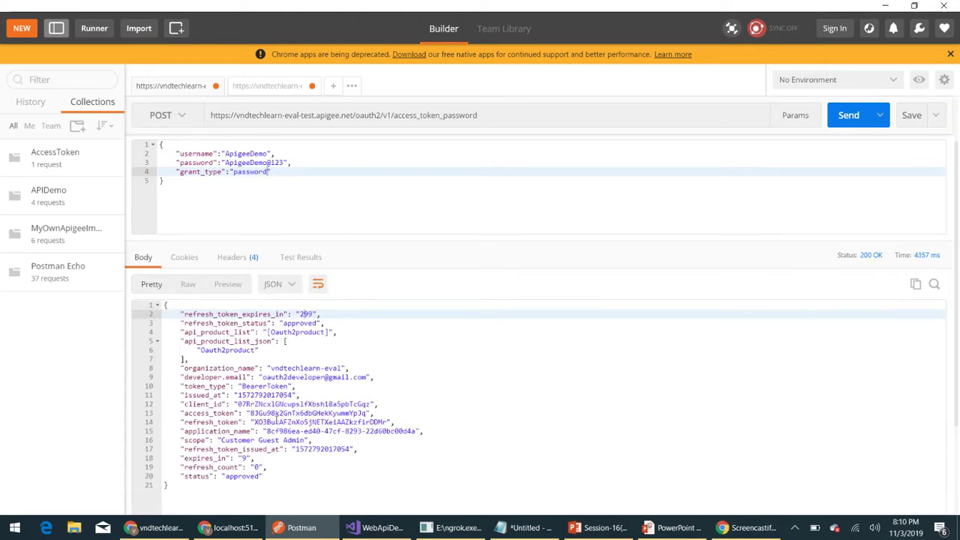
{"action": "left_click", "coordinate": [204, 457]}
{"action": "double_click", "coordinate": [204, 457]}
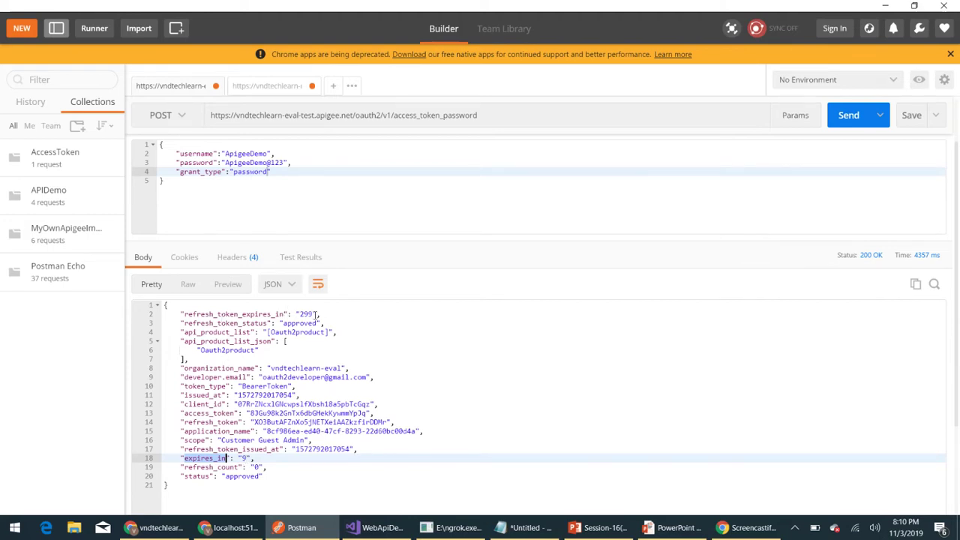
{"action": "left_click_drag", "start_coordinate": [321, 315], "coordinate": [164, 313]}
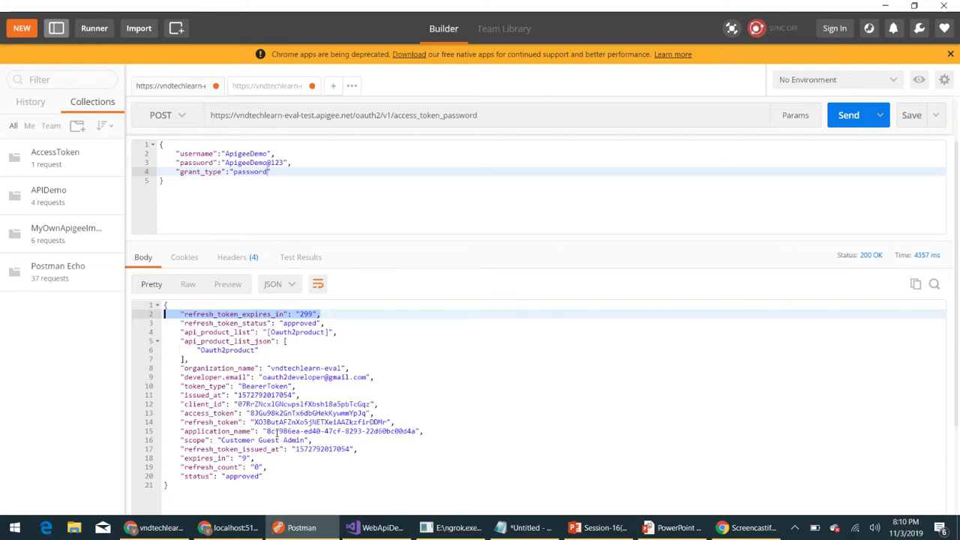
{"action": "left_click", "coordinate": [314, 413]}
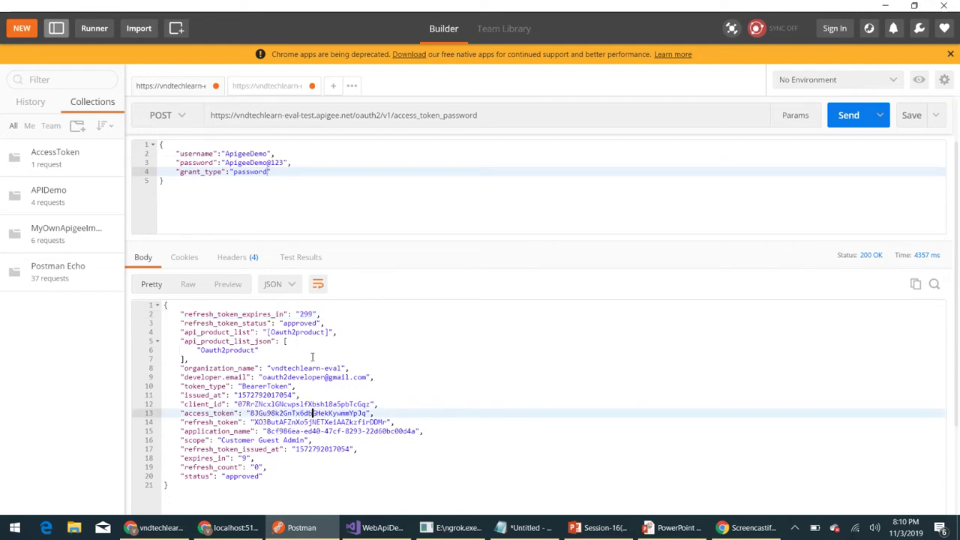
{"action": "double_click", "coordinate": [305, 313]}
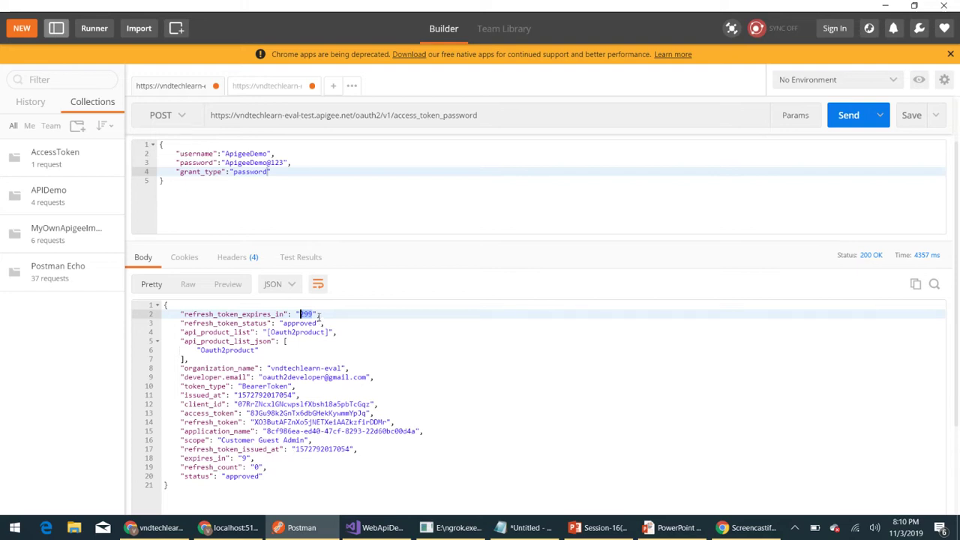
{"action": "left_click", "coordinate": [243, 458]}
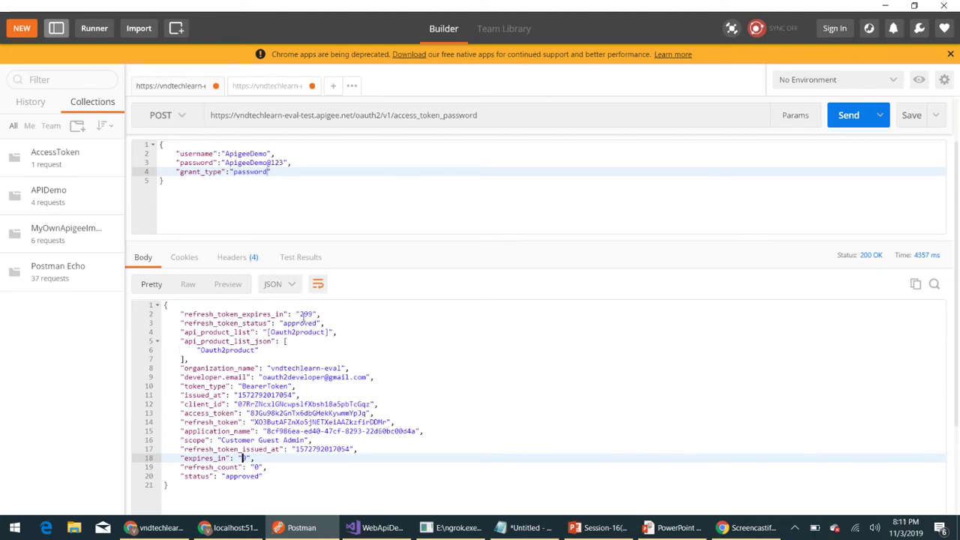
{"action": "left_click_drag", "start_coordinate": [324, 313], "coordinate": [169, 313]}
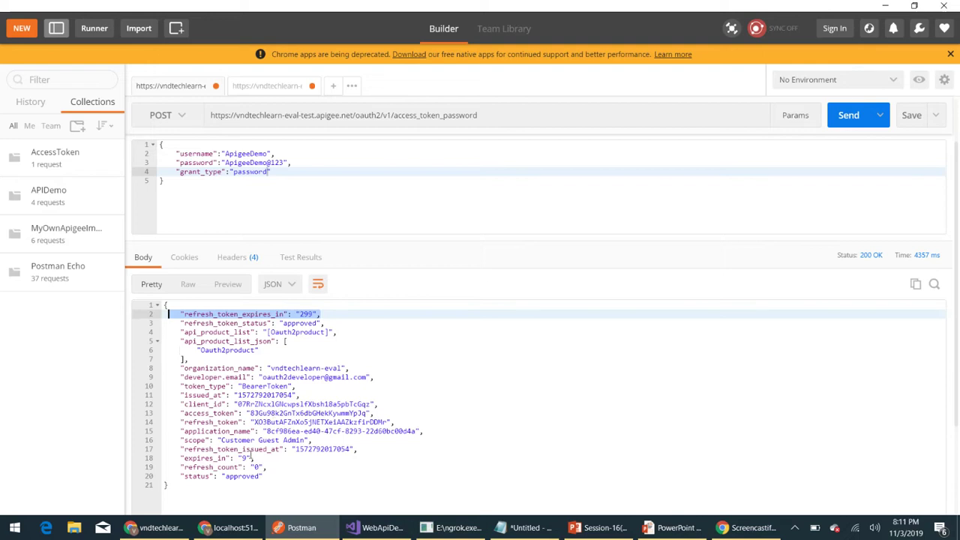
{"action": "left_click", "coordinate": [243, 449]}
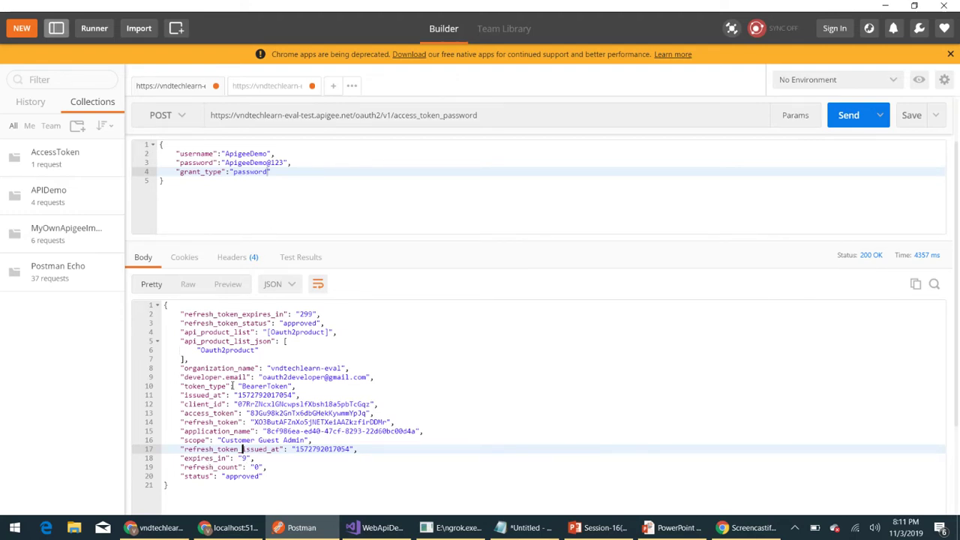
Copy the returned access token into the Authorization header of the apiproxydemo/v1/xml request as the Bearer value and send the request
{"action": "double_click", "coordinate": [287, 413]}
{"action": "key", "text": "ctrl+c"}
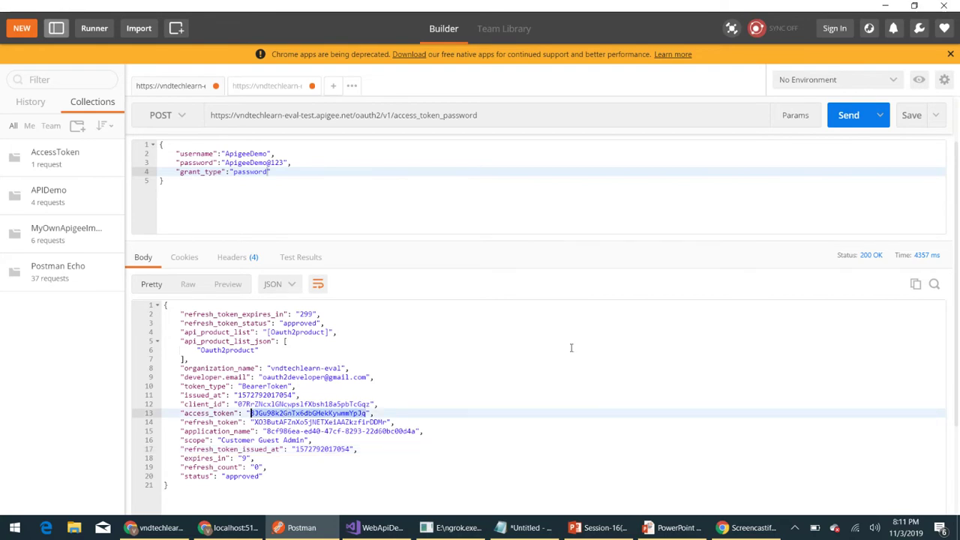
{"action": "left_click", "coordinate": [270, 87]}
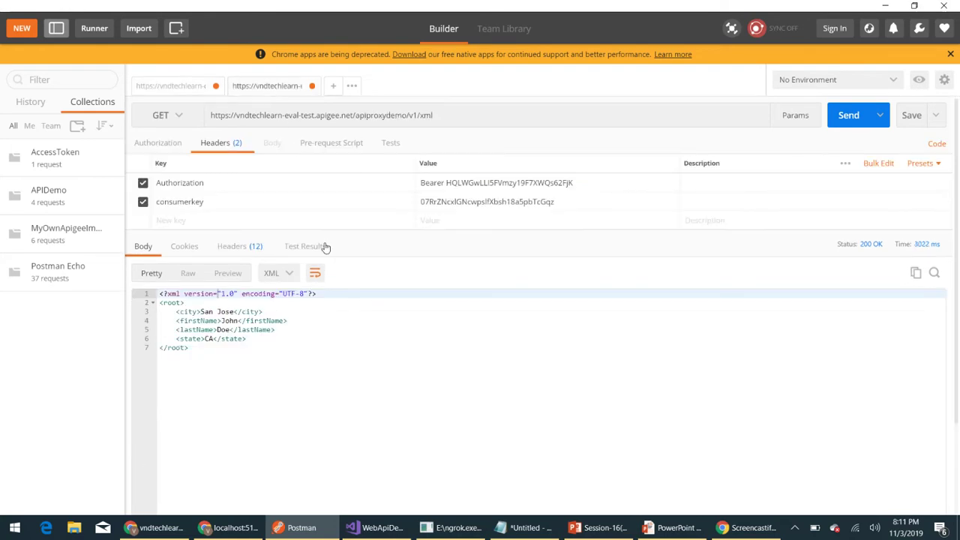
{"action": "double_click", "coordinate": [514, 183]}
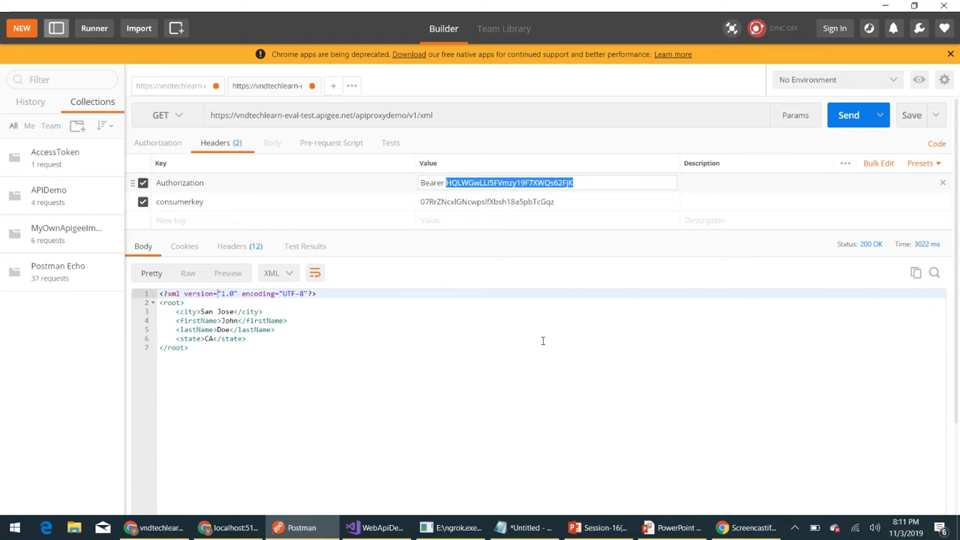
{"action": "key", "text": "ctrl+v"}
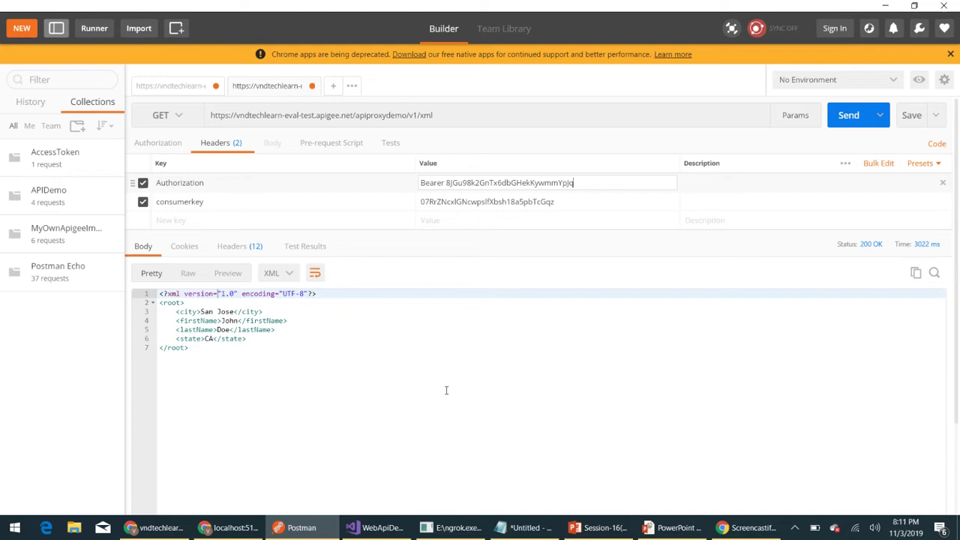
{"action": "left_click", "coordinate": [845, 120]}
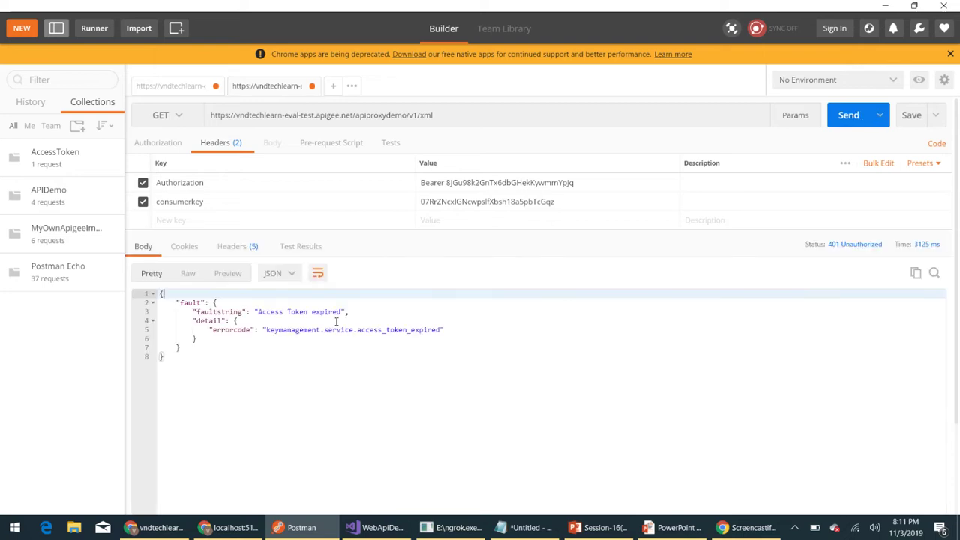
Generate a fresh access token with the password-grant request, replace the Bearer token in the v1/xml request with it, and resend immediately
{"action": "left_click", "coordinate": [180, 88]}
{"action": "left_click", "coordinate": [849, 115]}
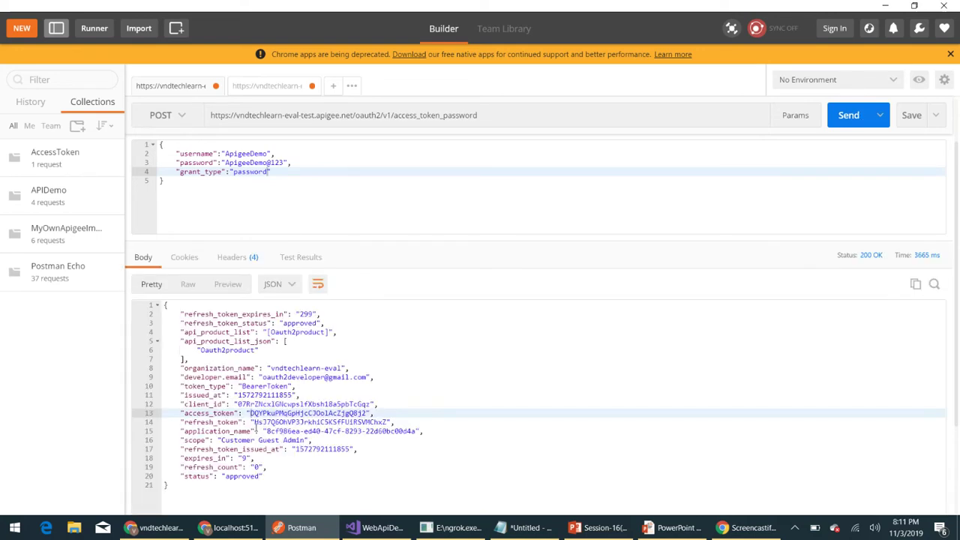
{"action": "double_click", "coordinate": [279, 414]}
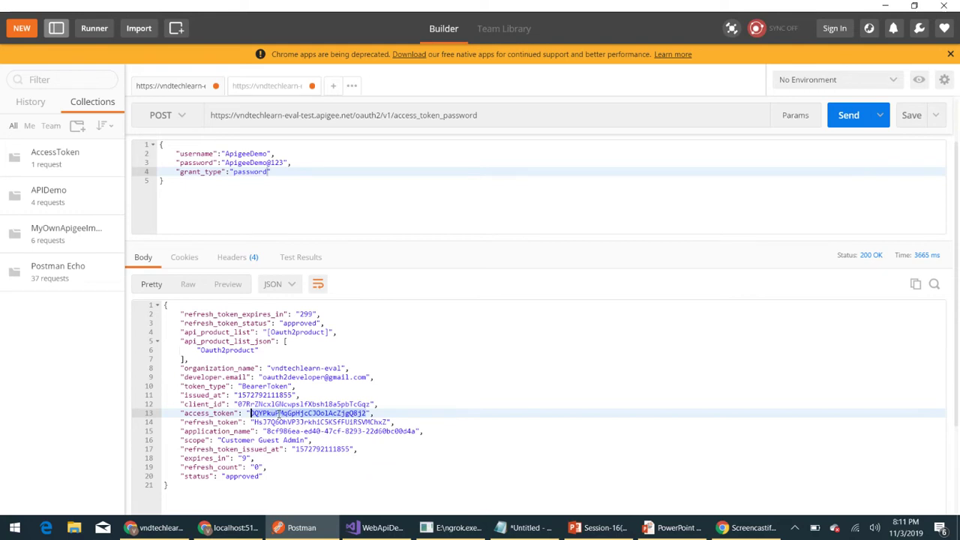
{"action": "left_click", "coordinate": [266, 86]}
{"action": "double_click", "coordinate": [525, 183]}
{"action": "key", "text": "ctrl+v"}
{"action": "left_click", "coordinate": [845, 120]}
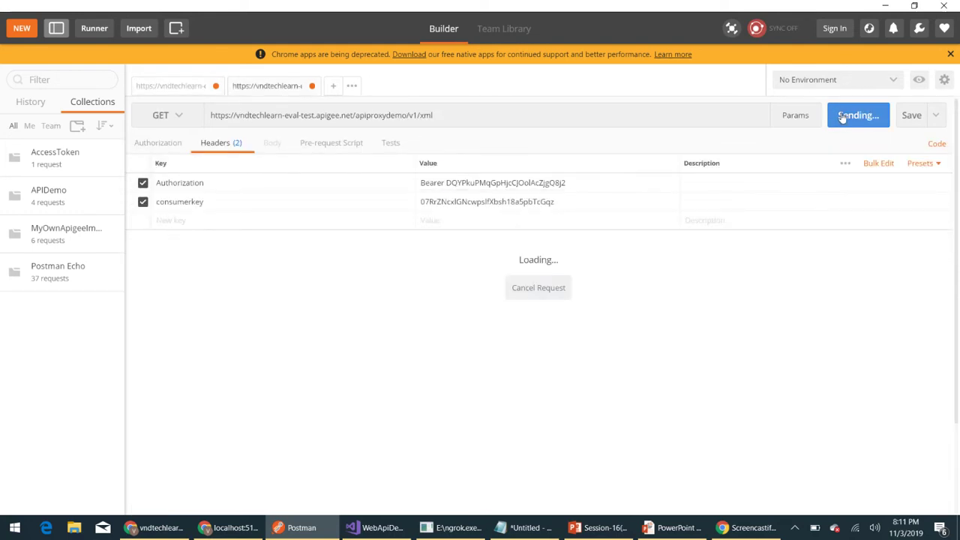
Check the response and the system clock, then resend the v1/xml request with the same access token and examine the new response
{"action": "left_click_drag", "start_coordinate": [192, 347], "coordinate": [159, 293]}
{"action": "left_click", "coordinate": [904, 531]}
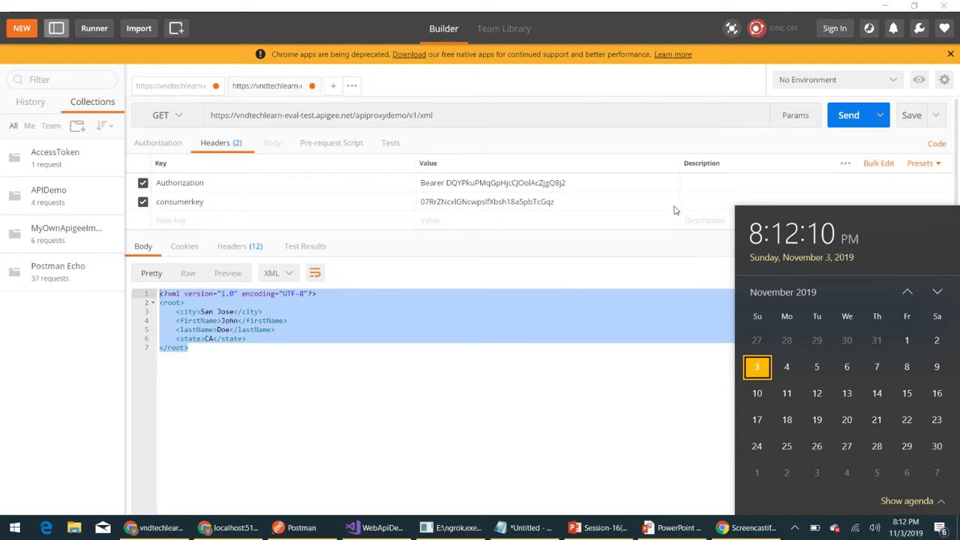
{"action": "left_click", "coordinate": [848, 115]}
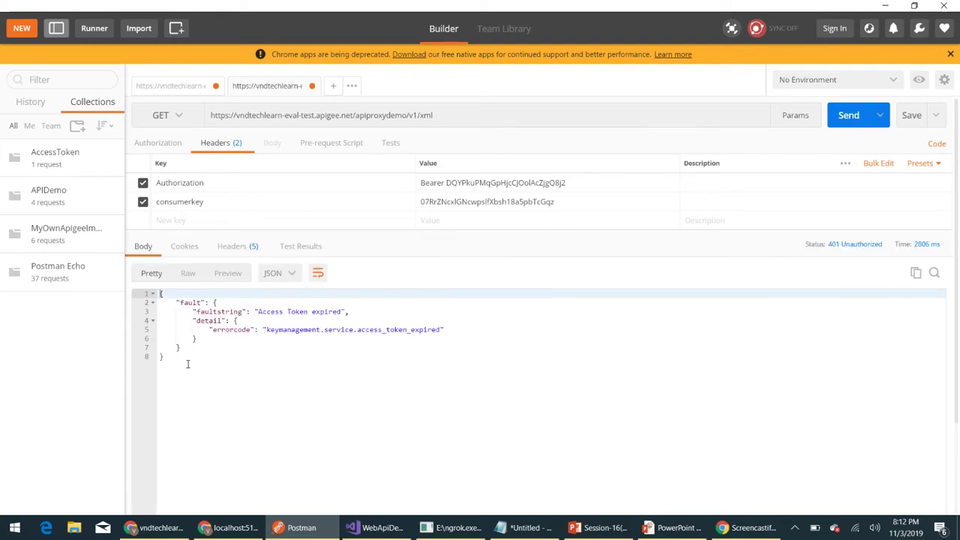
{"action": "left_click_drag", "start_coordinate": [176, 359], "coordinate": [161, 293]}
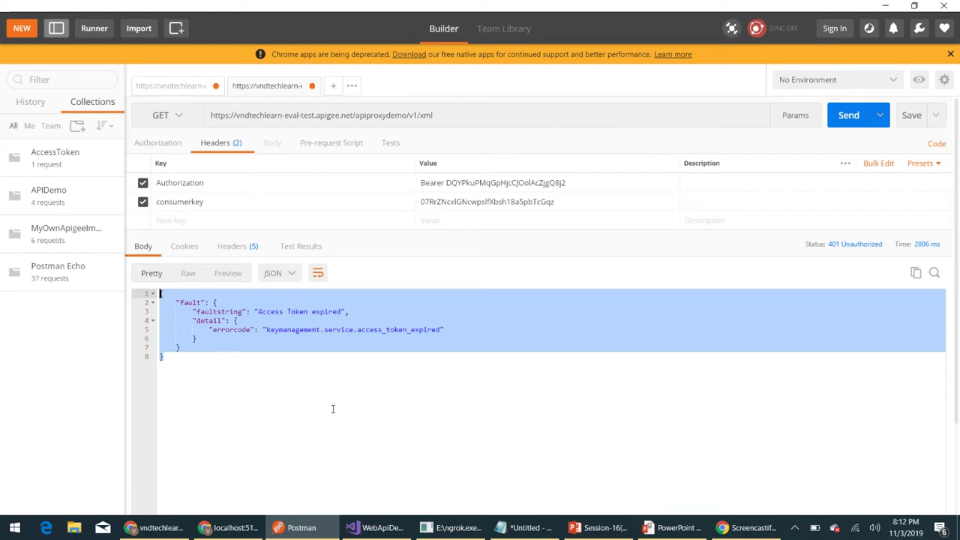
{"action": "left_click", "coordinate": [333, 408]}
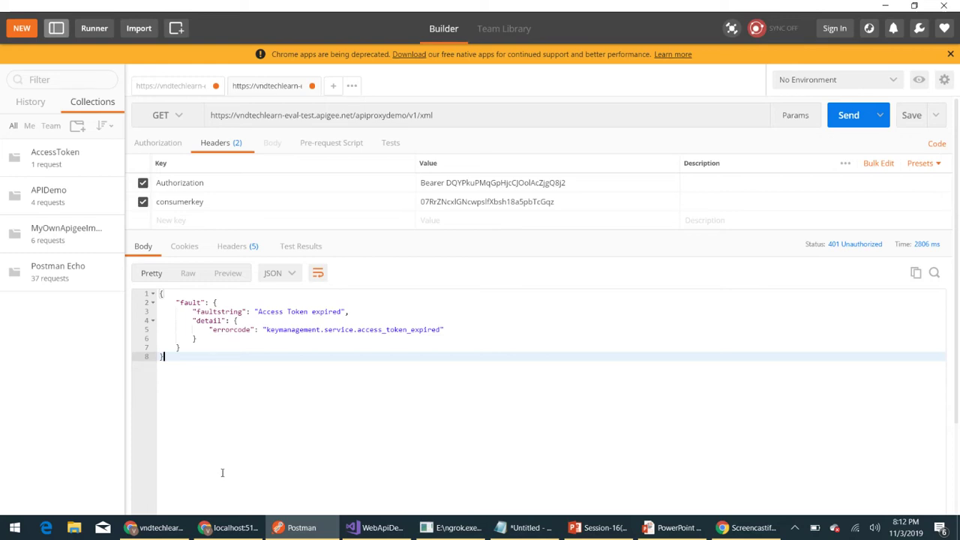
Switch back to Apigee, set ExpiresIn to 300000 in the OAuth-v2-GenerateAccessToken-Password policy, and save the revision
{"action": "left_click", "coordinate": [227, 529]}
{"action": "left_click", "coordinate": [164, 530]}
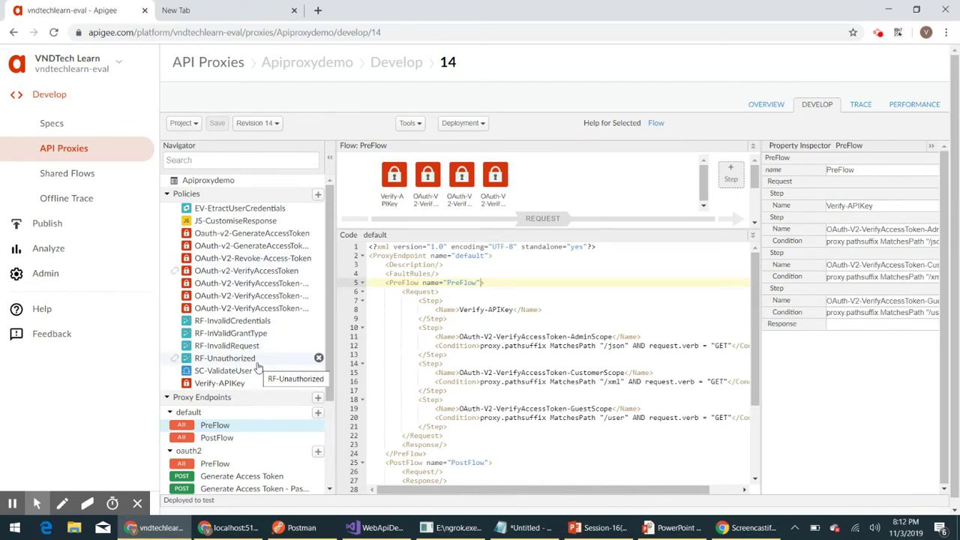
{"action": "left_click", "coordinate": [252, 246]}
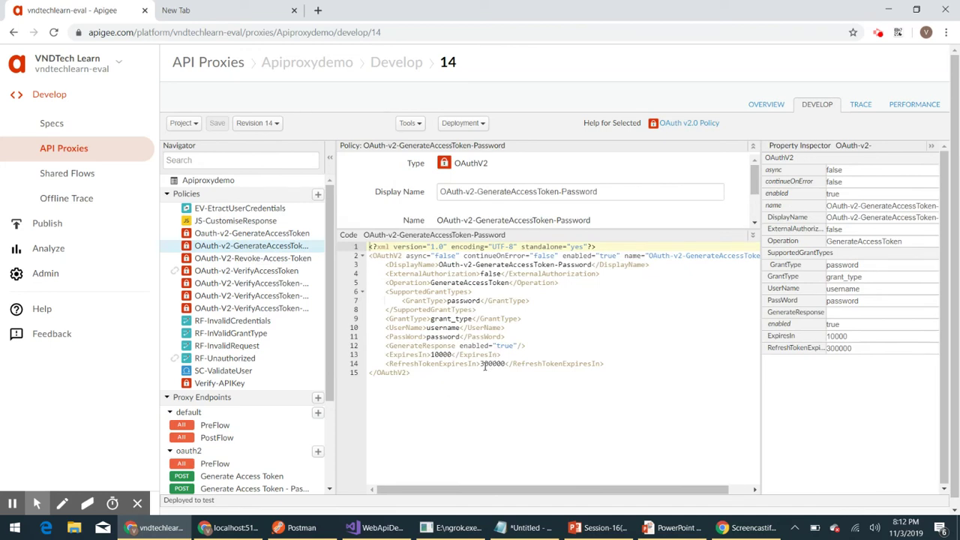
{"action": "double_click", "coordinate": [446, 354]}
{"action": "type", "text": "300"}
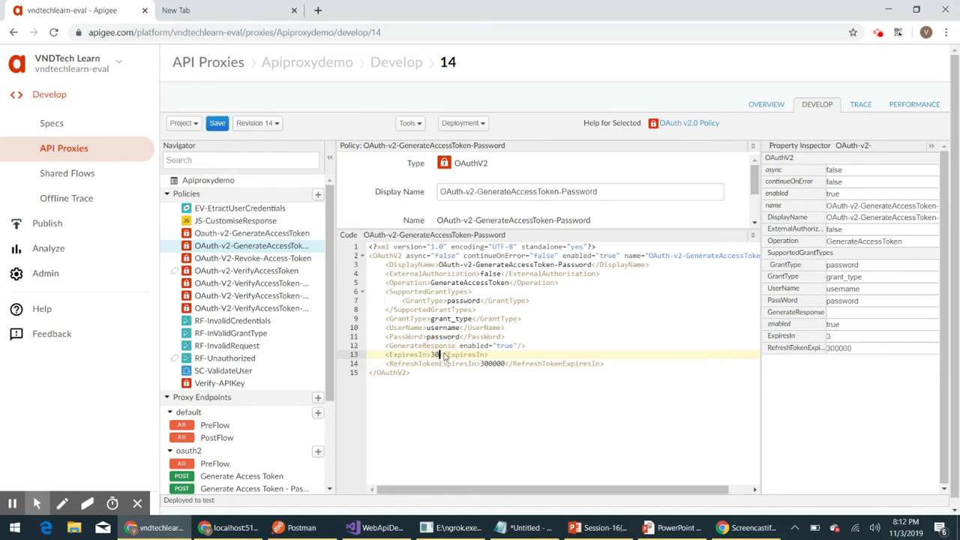
{"action": "type", "text": "000"}
{"action": "left_click", "coordinate": [217, 125]}
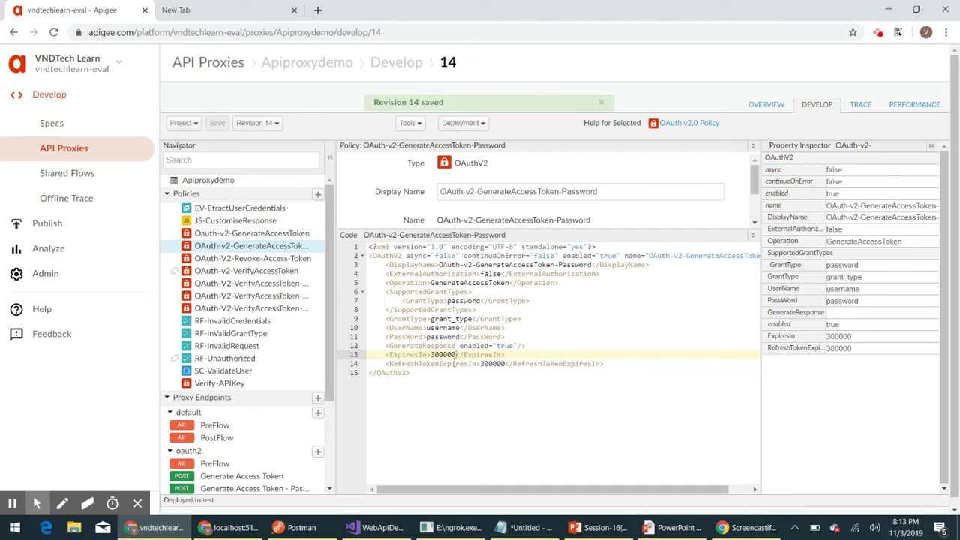
Switch to Postman and request a new access token by resending the access_token_password request
{"action": "left_click", "coordinate": [293, 528]}
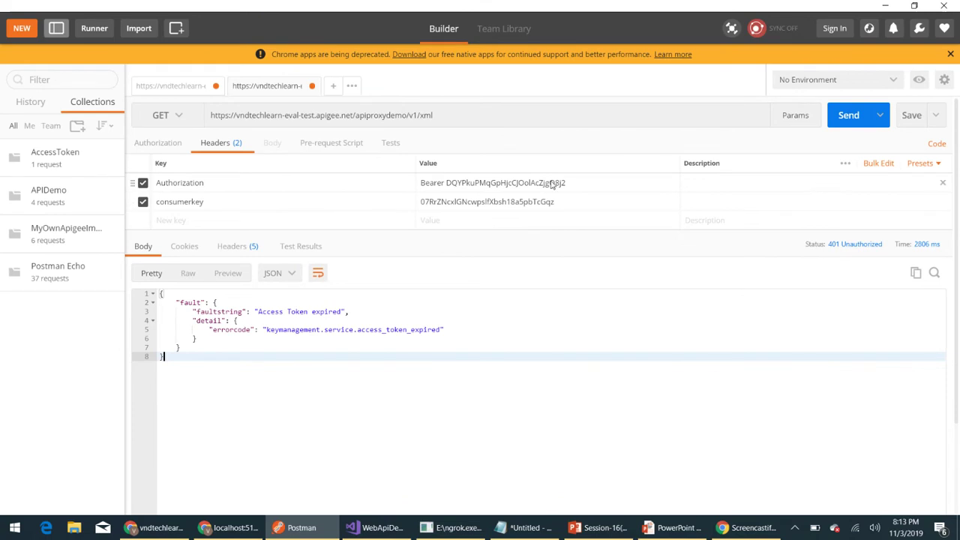
{"action": "left_click", "coordinate": [172, 87]}
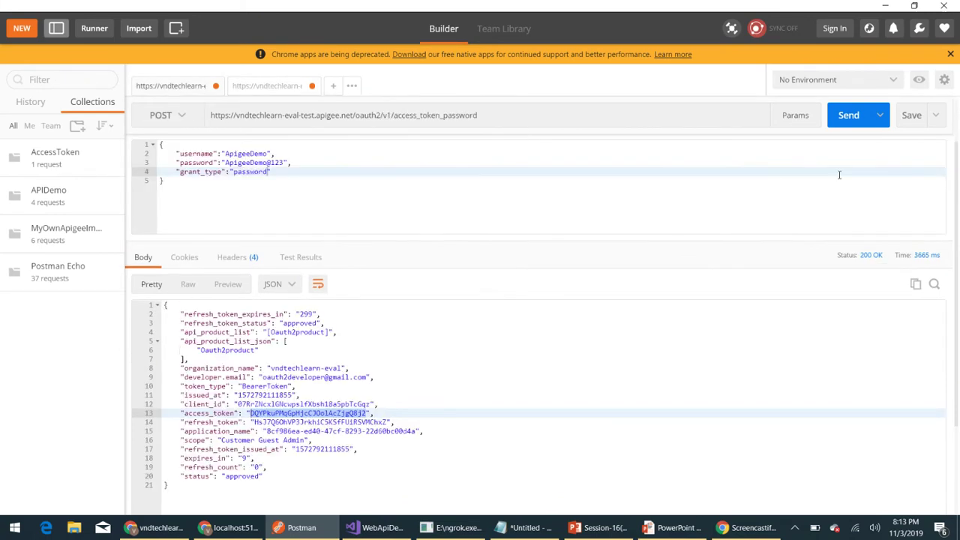
{"action": "left_click", "coordinate": [847, 115]}
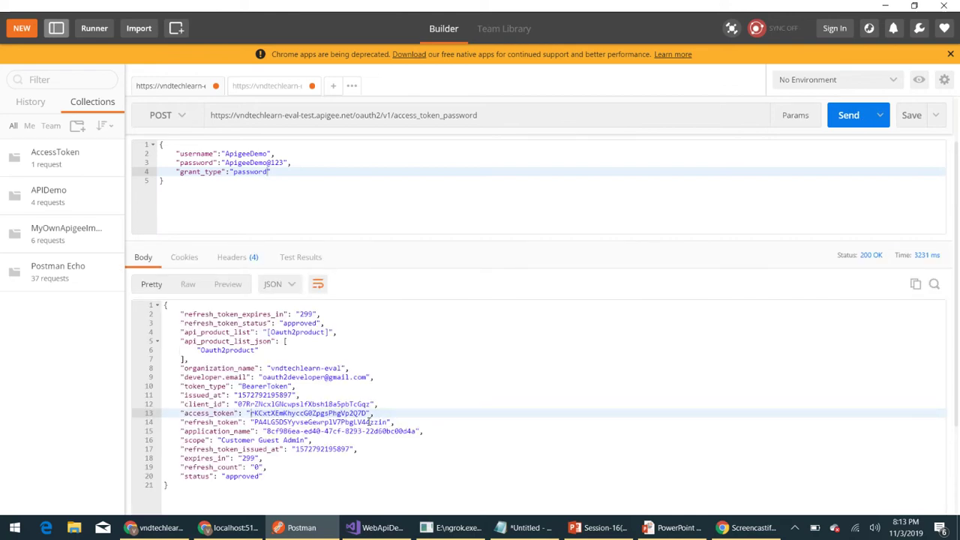
Replace the Bearer token in the v1/xml request's Authorization header with the new access token and send the request
{"action": "double_click", "coordinate": [283, 413]}
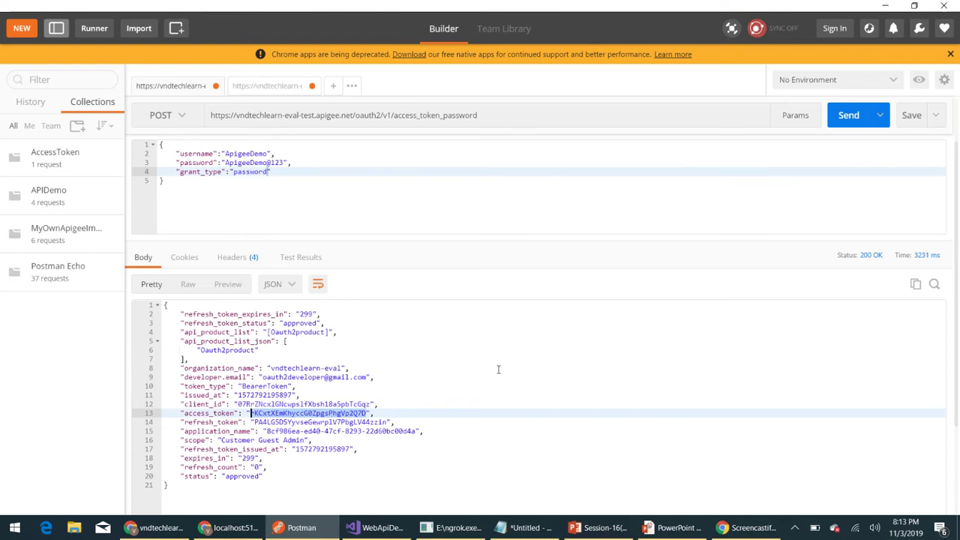
{"action": "left_click", "coordinate": [282, 86]}
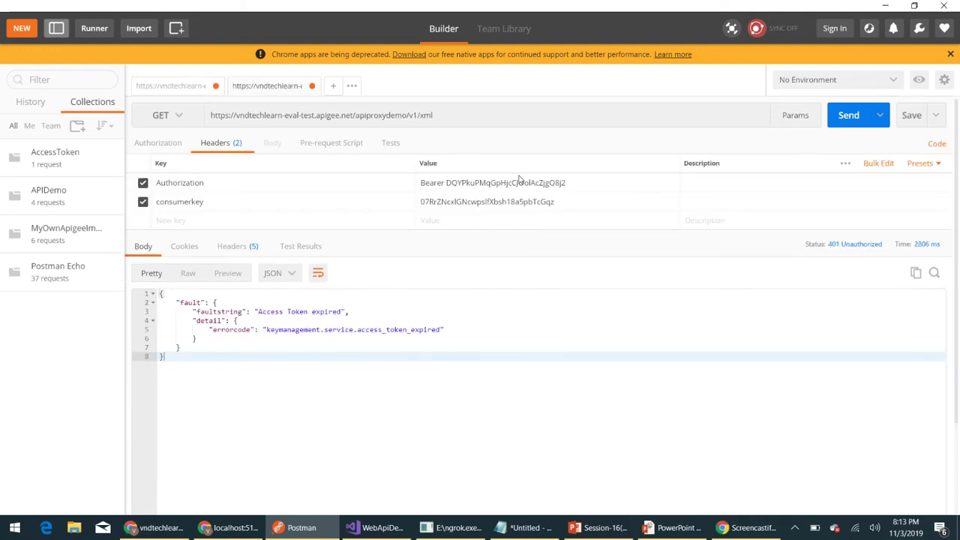
{"action": "double_click", "coordinate": [518, 185]}
{"action": "key", "text": "ctrl+v"}
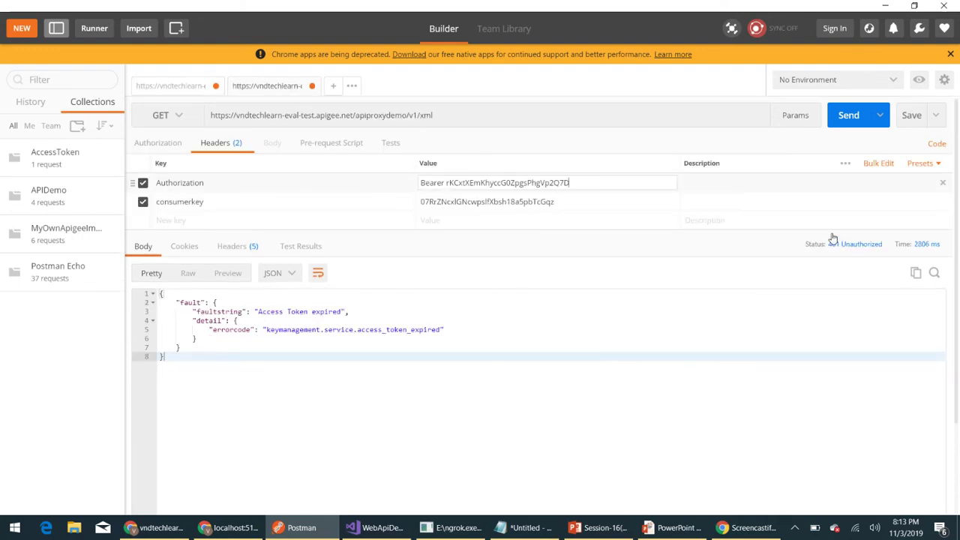
{"action": "left_click", "coordinate": [847, 115]}
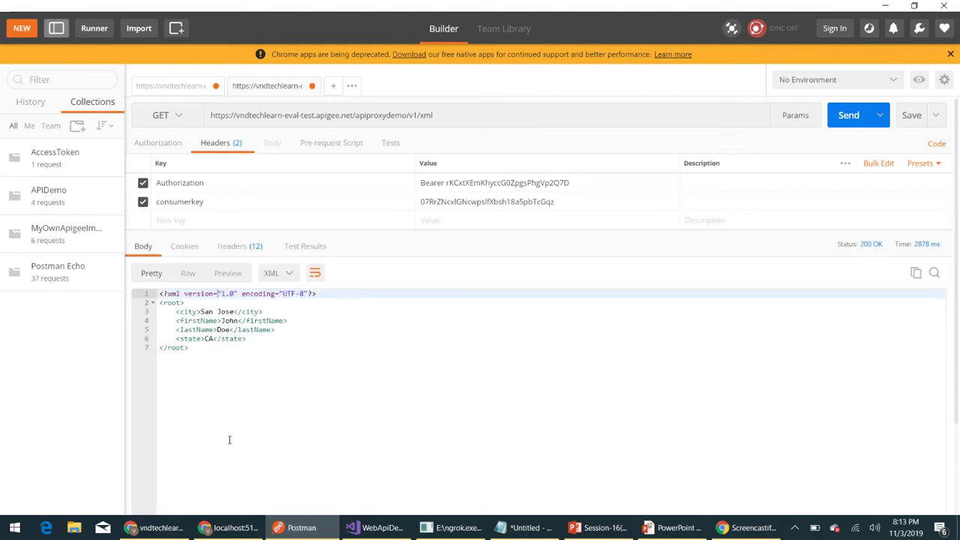
Switch to Apigee, set ExpiresIn to 10000 in the OAuth-v2-GenerateAccessToken-Password policy, and save revision 14
{"action": "left_click", "coordinate": [227, 528]}
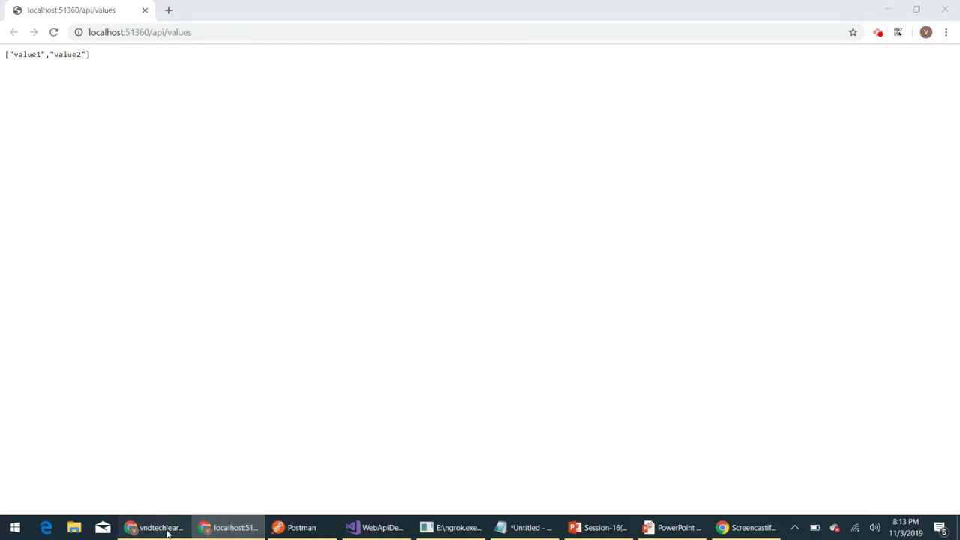
{"action": "left_click", "coordinate": [157, 528]}
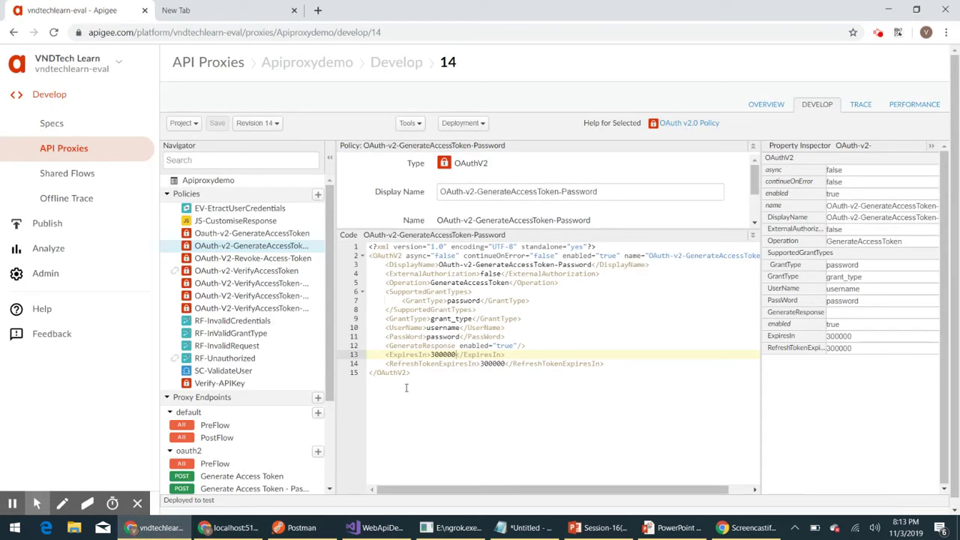
{"action": "double_click", "coordinate": [442, 354]}
{"action": "type", "text": "100"}
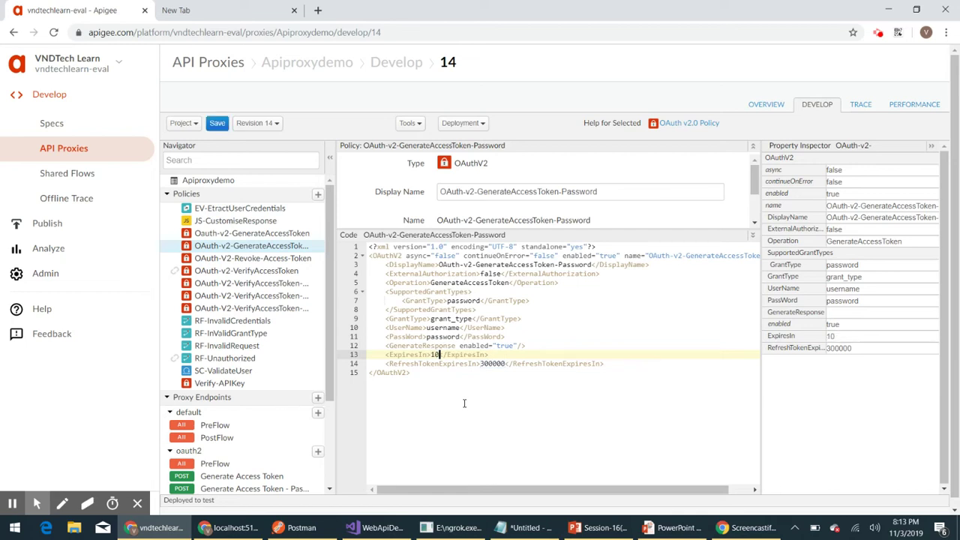
{"action": "type", "text": "00"}
{"action": "left_click", "coordinate": [217, 123]}
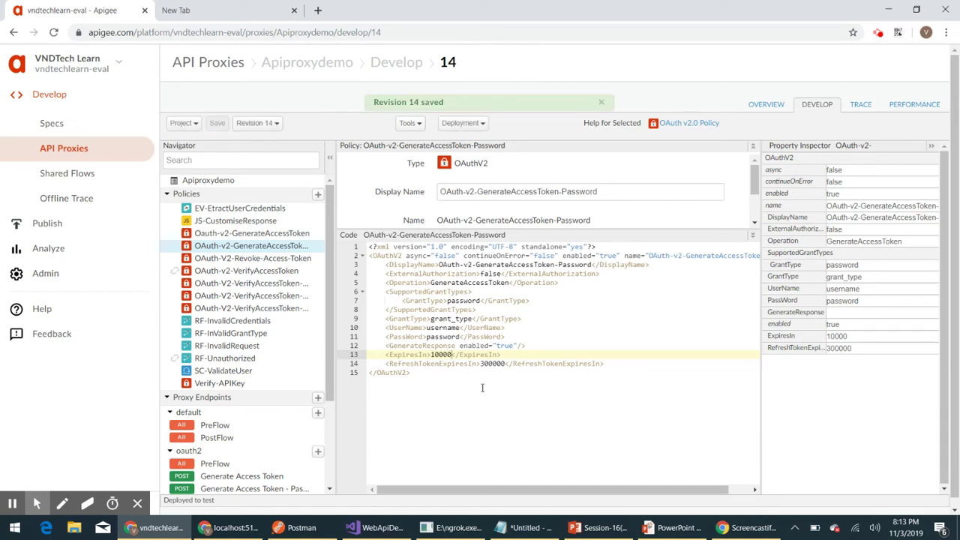
Switch back to Postman, review the XML response body, and resend the v1/xml request with the same access token
{"action": "left_click", "coordinate": [323, 525]}
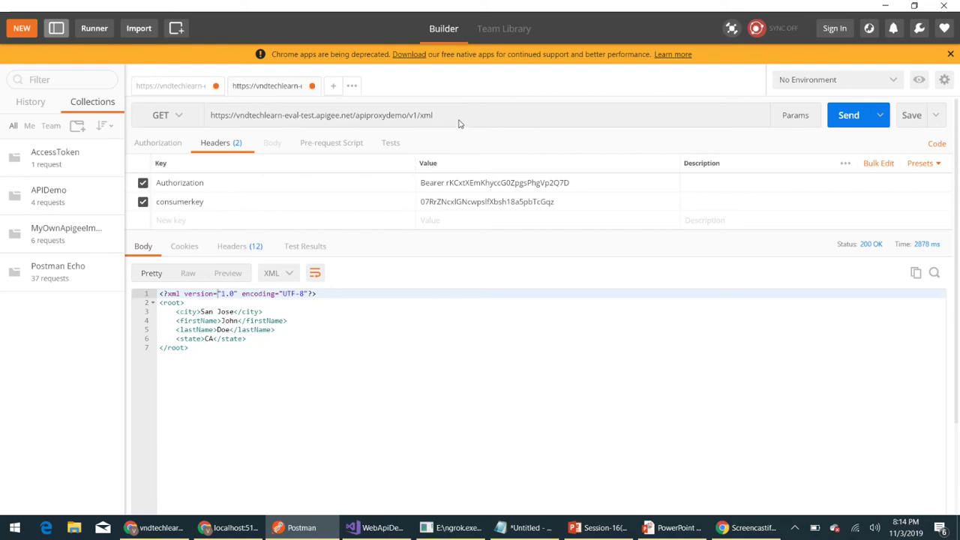
{"action": "left_click_drag", "start_coordinate": [197, 349], "coordinate": [141, 290]}
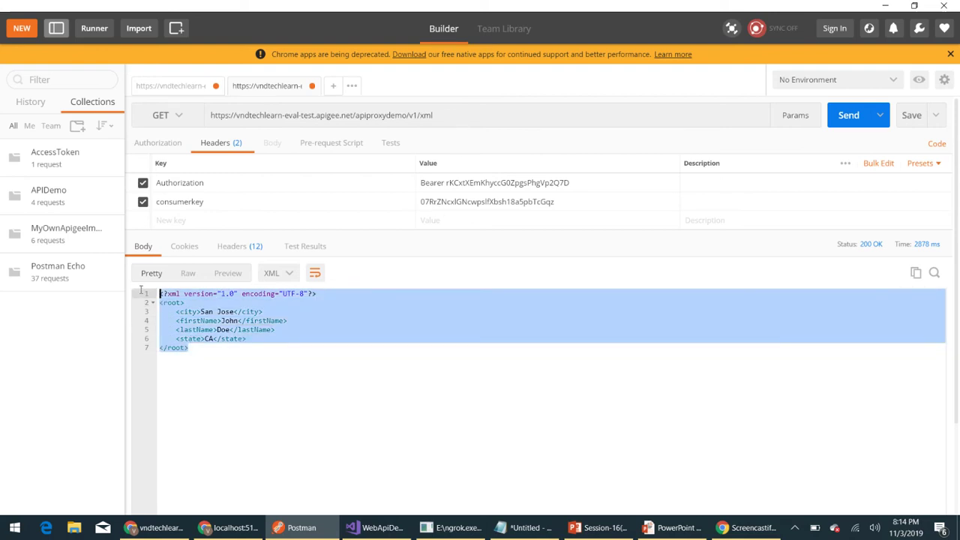
{"action": "left_click", "coordinate": [426, 407]}
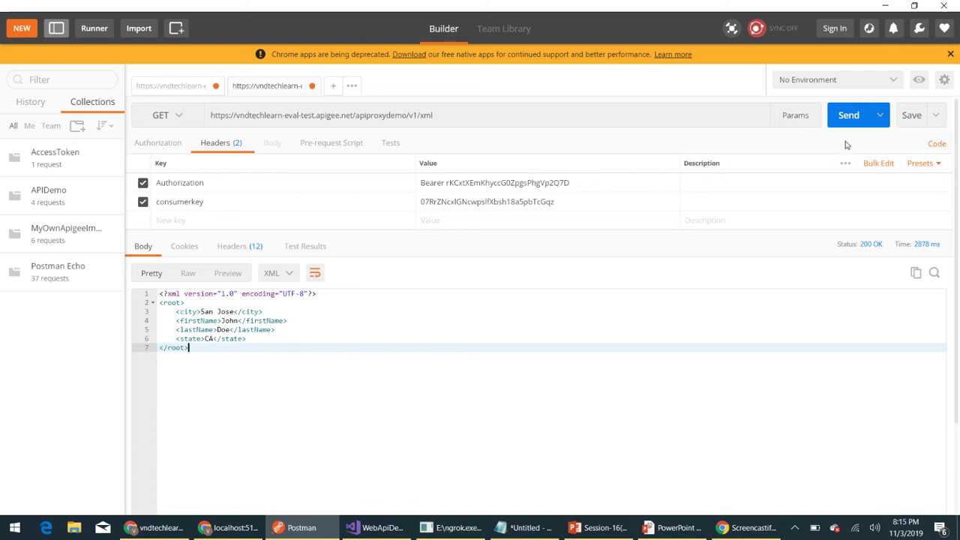
{"action": "left_click", "coordinate": [849, 115]}
Switch to the Chrome window containing Apigee and bring up its empty browser tab
{"action": "left_click", "coordinate": [231, 529]}
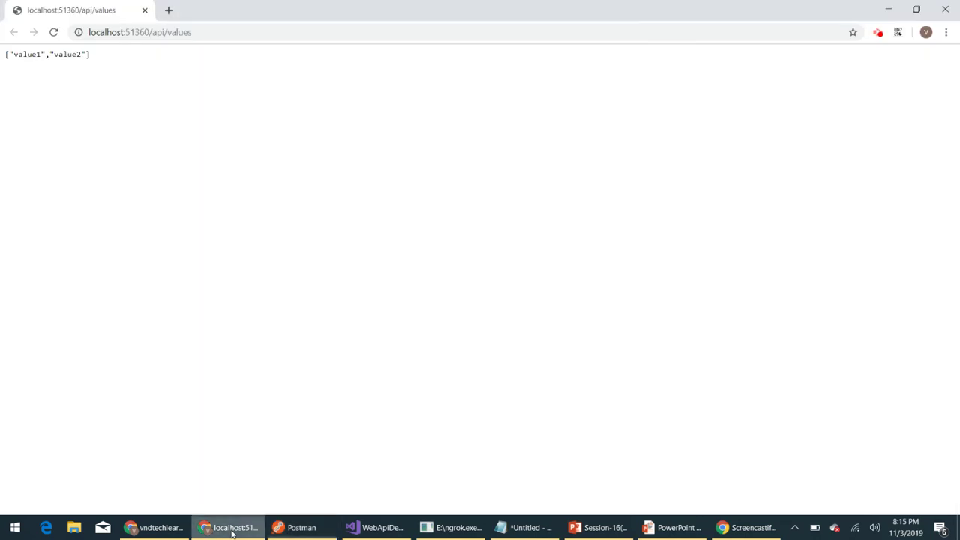
{"action": "left_click", "coordinate": [155, 527]}
{"action": "left_click", "coordinate": [184, 10]}
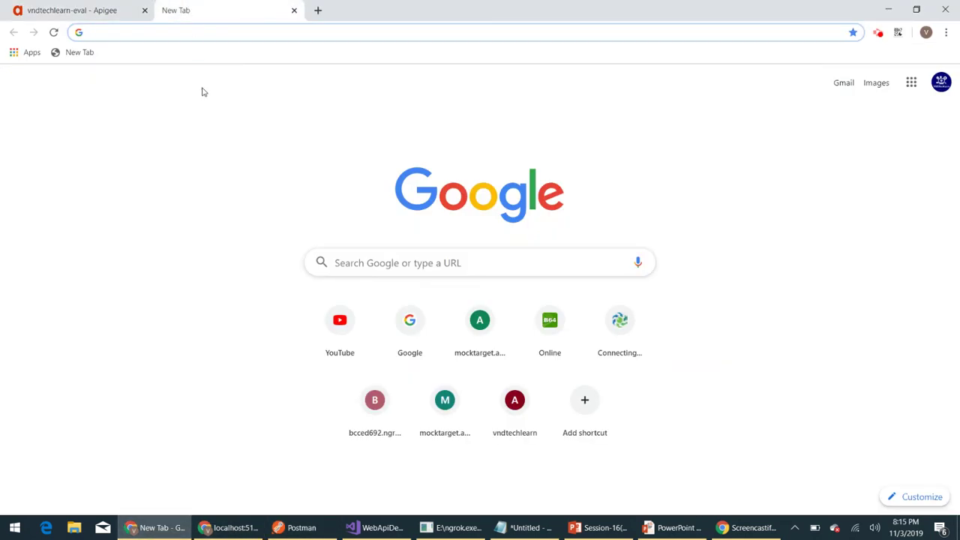